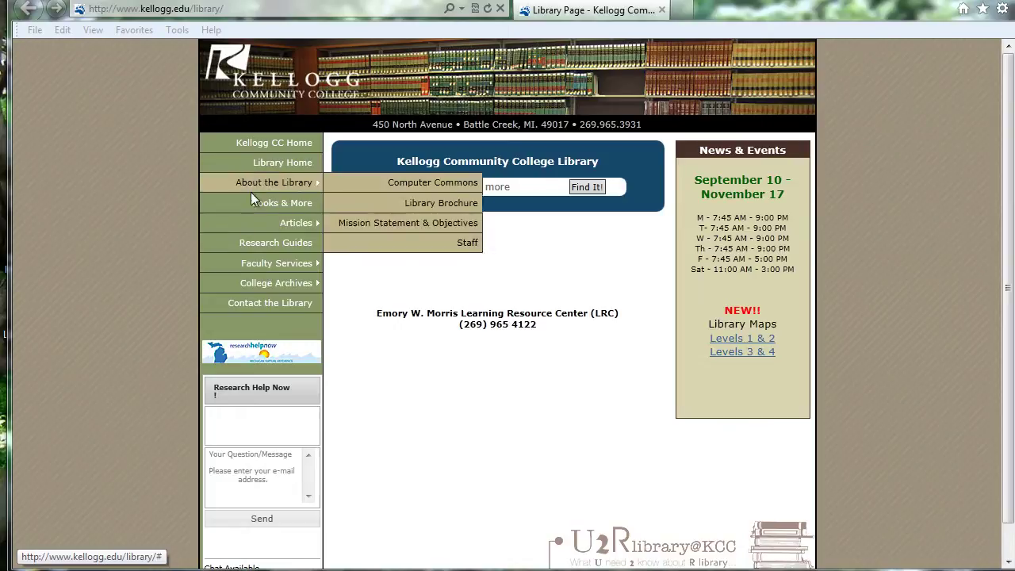
Go to Search Article Databases from the library site's Articles menu.
mouse_move(252, 222)
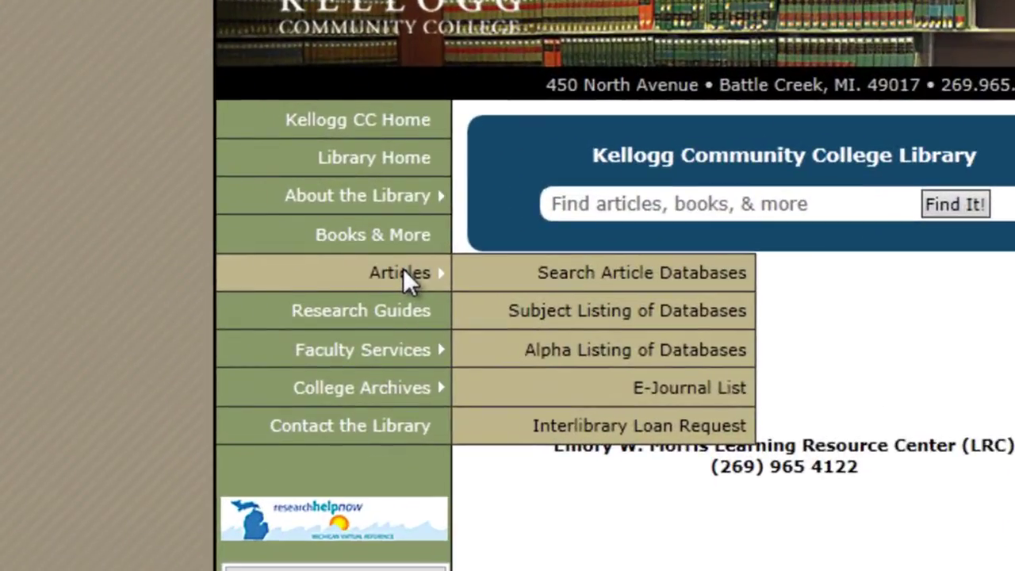
click(511, 273)
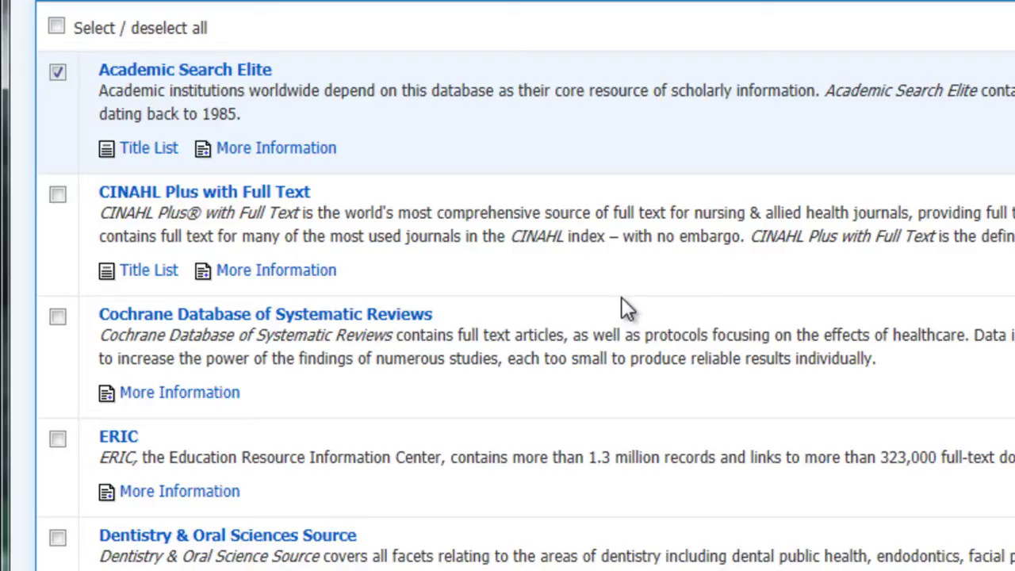
Add Teacher Reference Center to the searched databases alongside Academic Search Elite.
scroll(622, 297, down, 3)
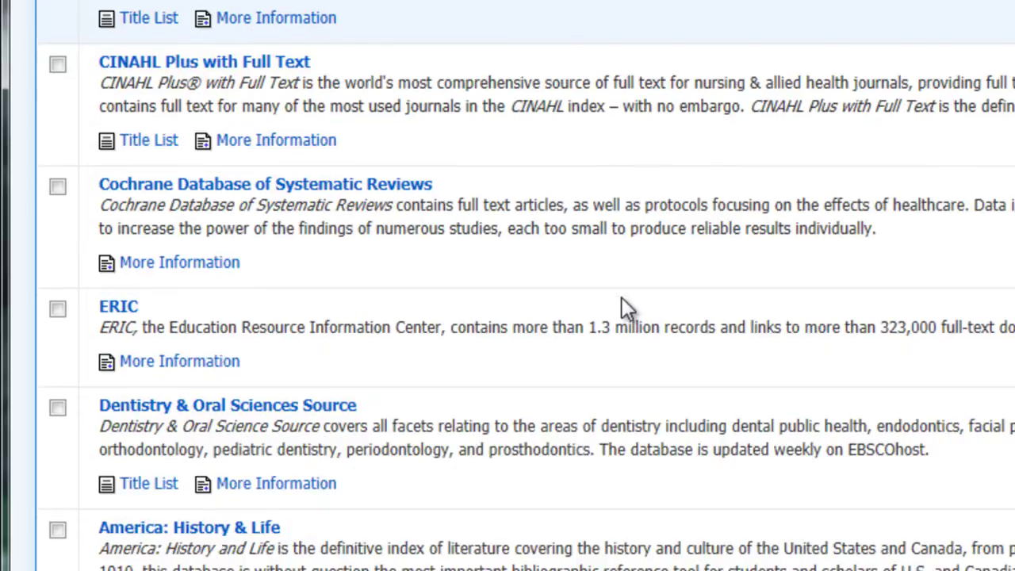
scroll(621, 297, down, 1)
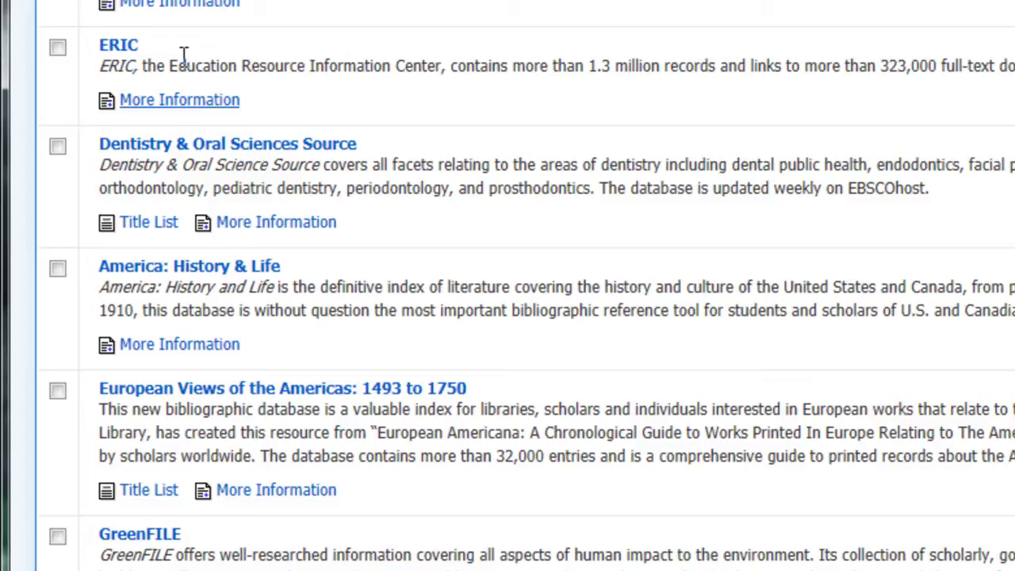
scroll(238, 125, up, 5)
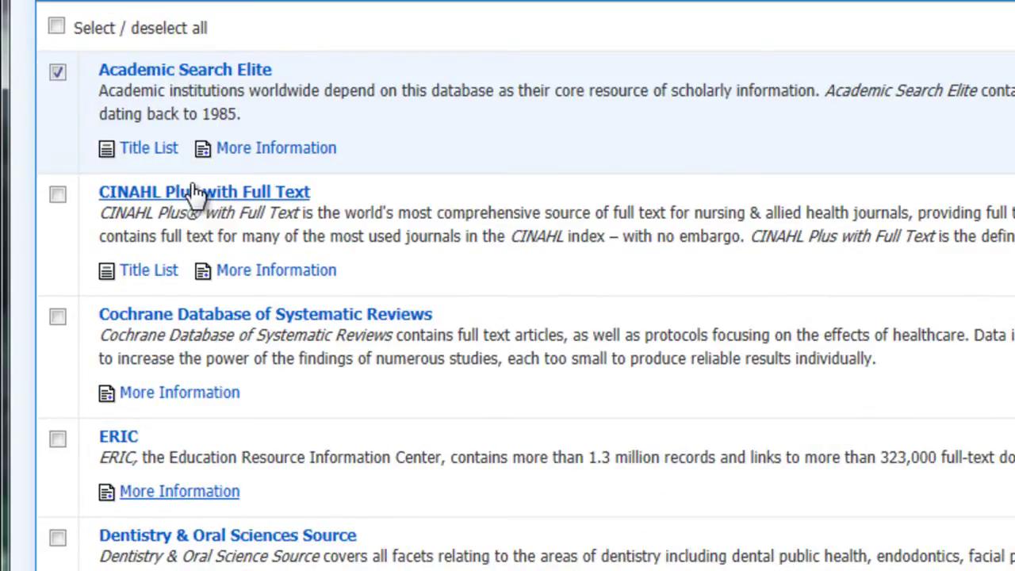
scroll(158, 190, down, 6)
scroll(153, 181, down, 2)
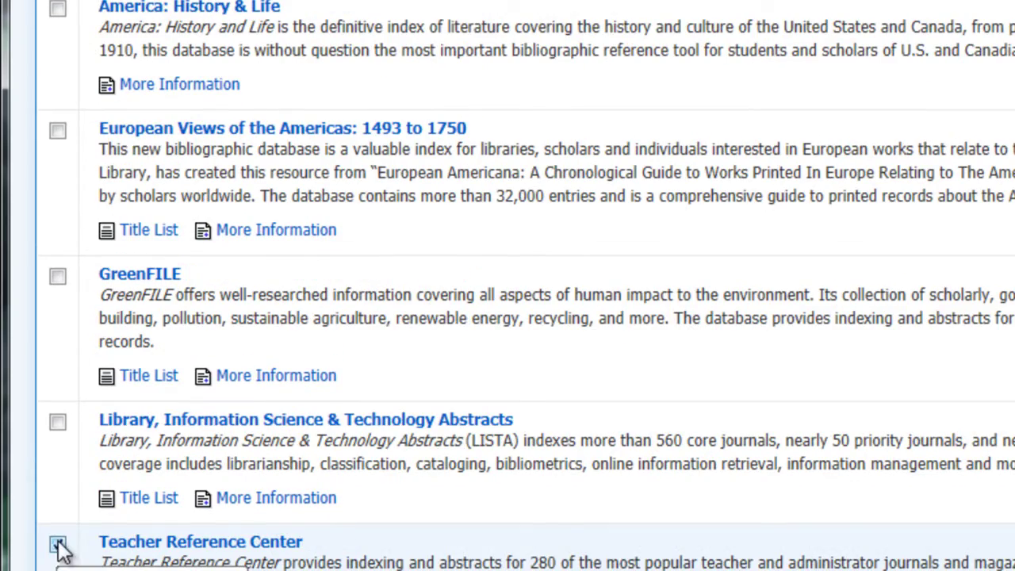
click(57, 543)
scroll(472, 565, up, 8)
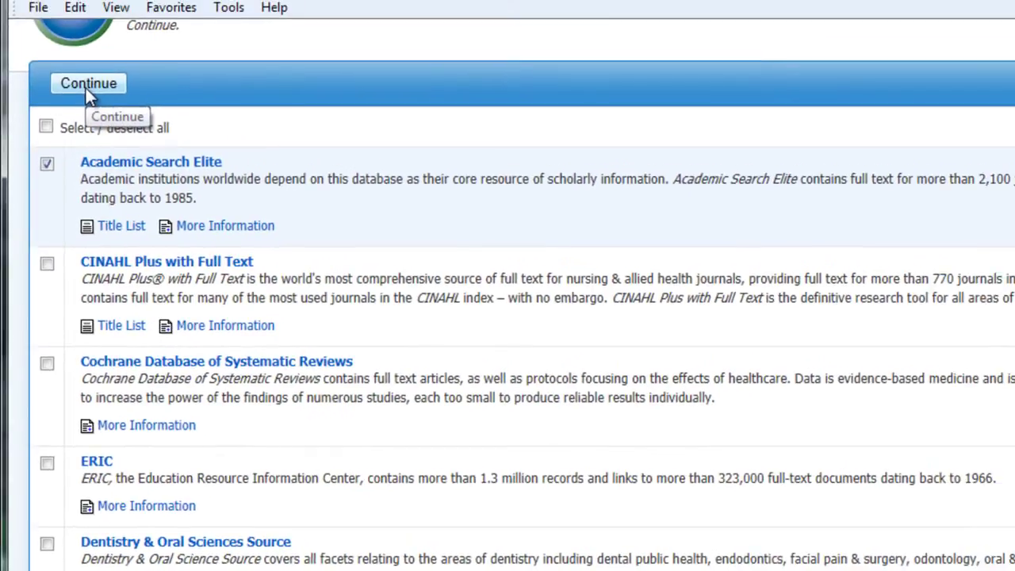
Search autism AND early childhood education in the chosen databases, getting 447 results.
click(86, 91)
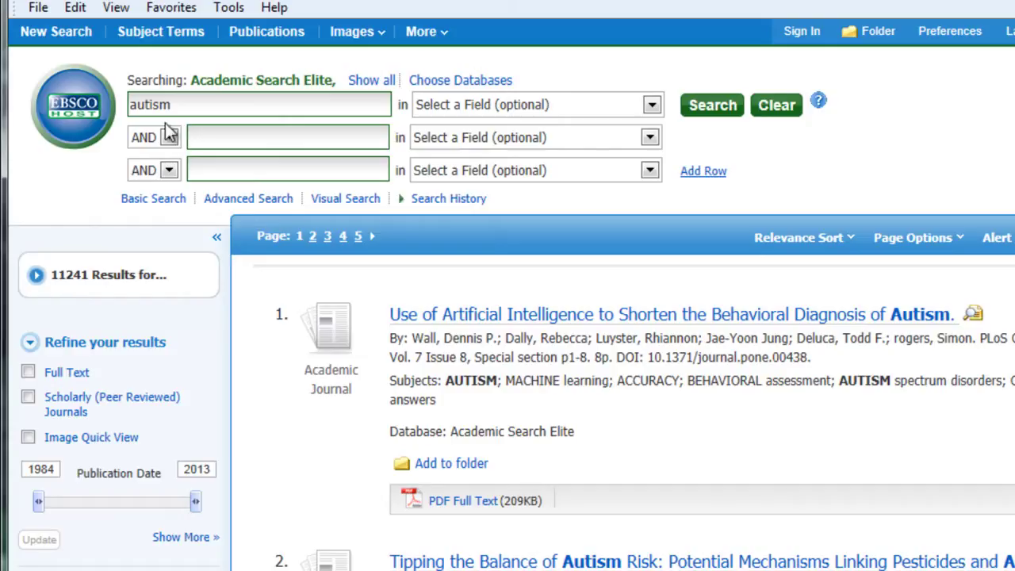
click(209, 136)
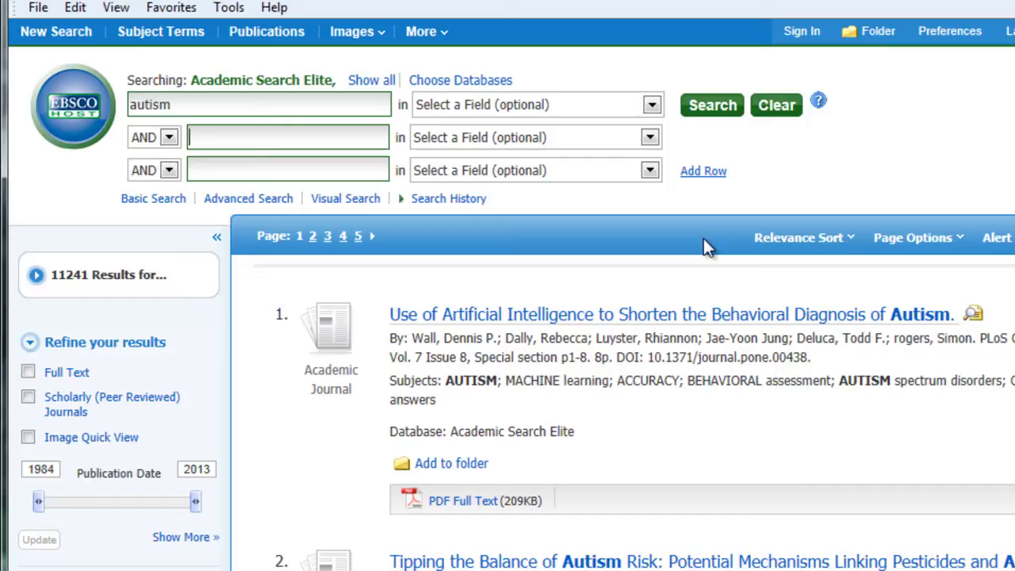
text(early childhod)
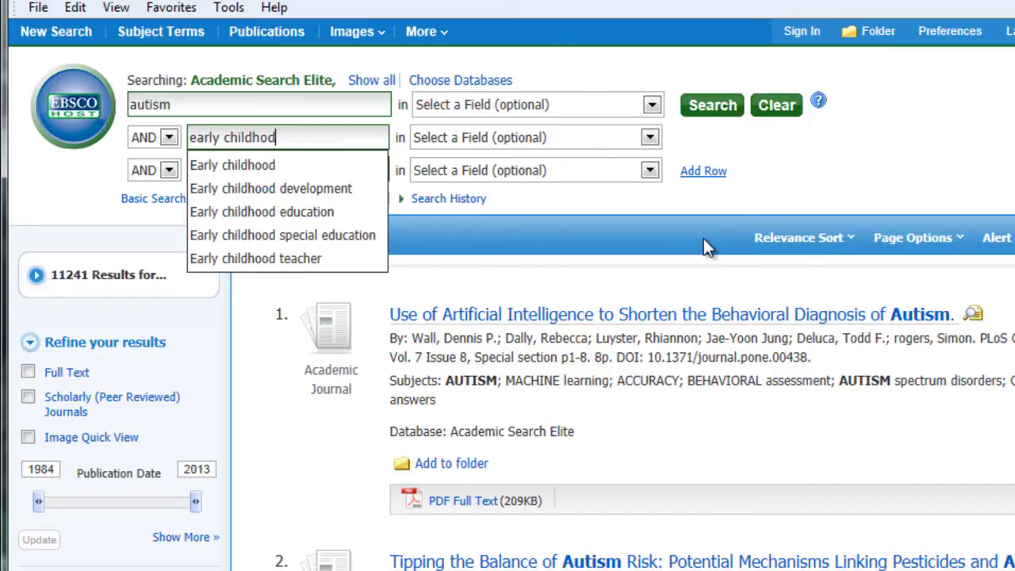
key(BackSpace)
text(od education)
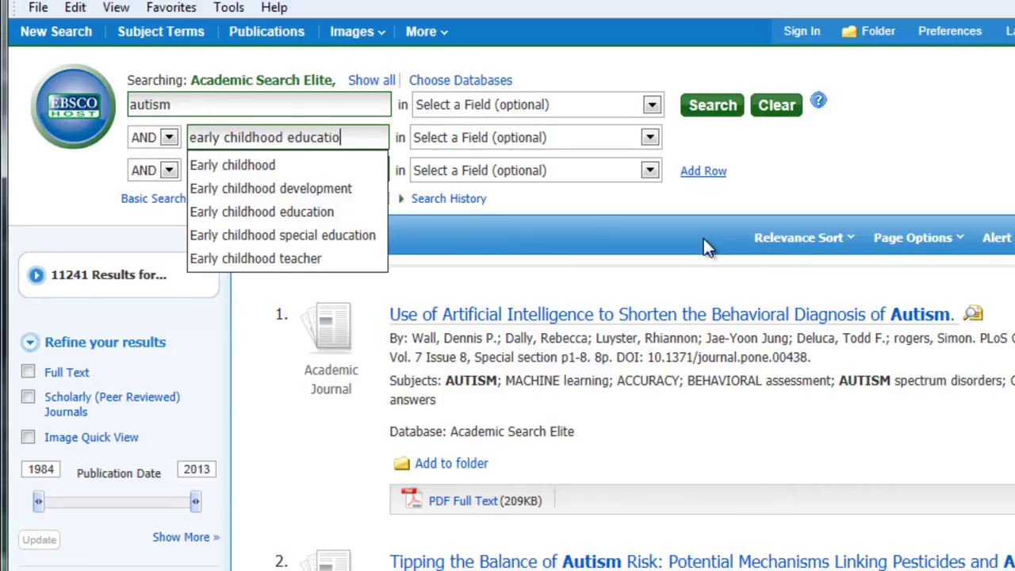
key(Return)
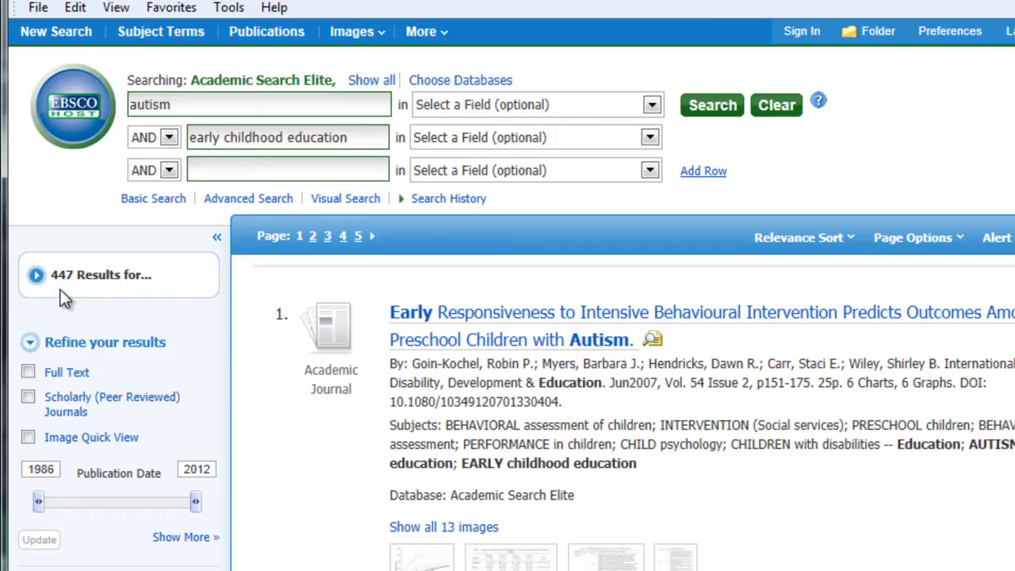
Filter results by the thesaurus term 'autistic children -- education', leaving 44 results.
scroll(61, 289, down, 3)
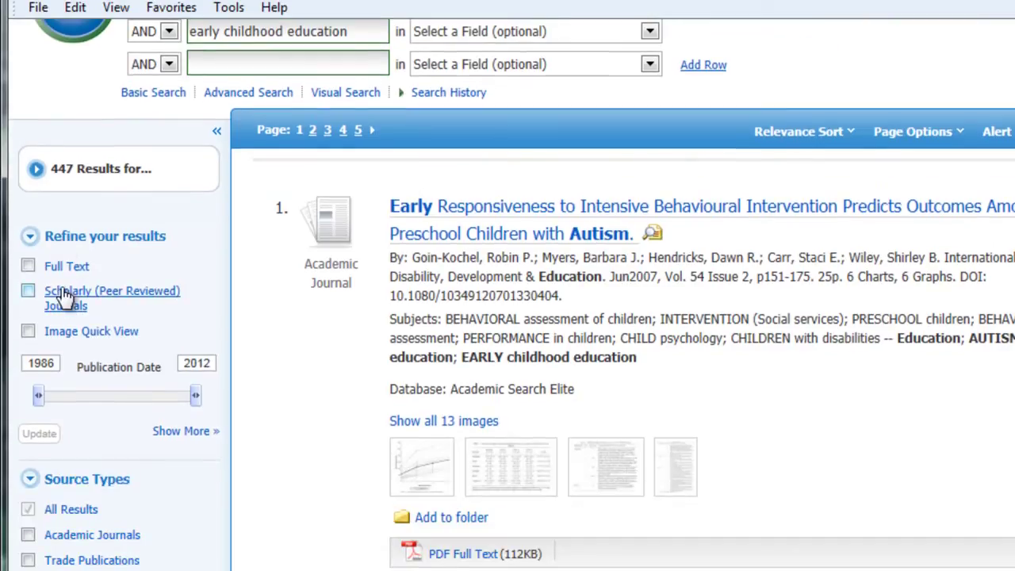
scroll(43, 339, down, 12)
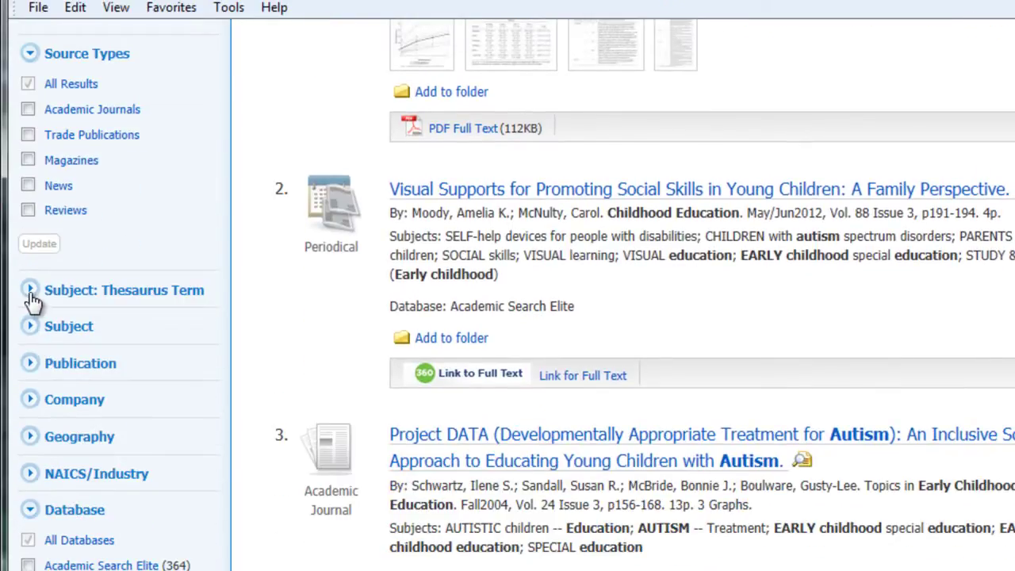
click(30, 292)
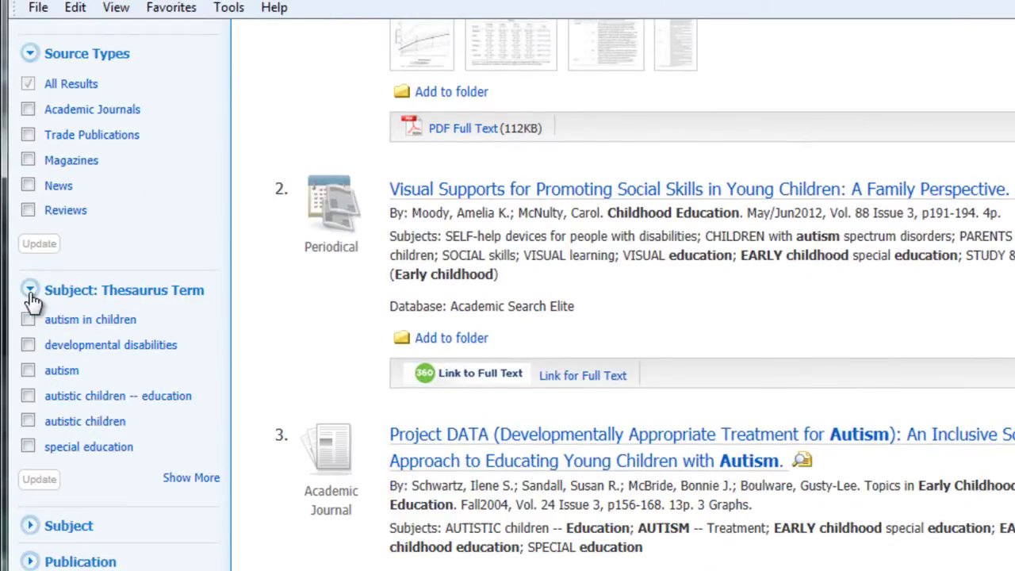
click(27, 396)
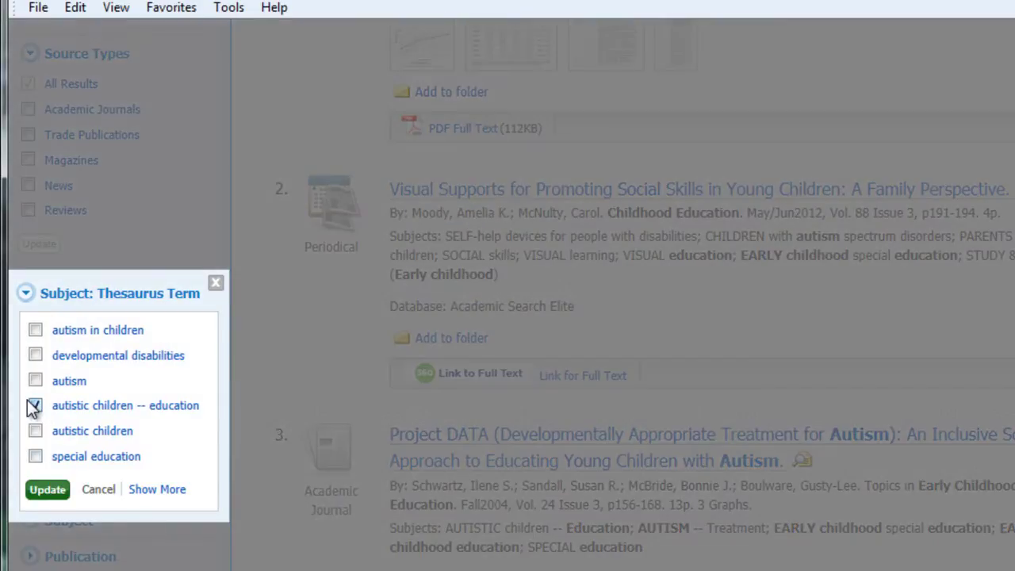
click(46, 489)
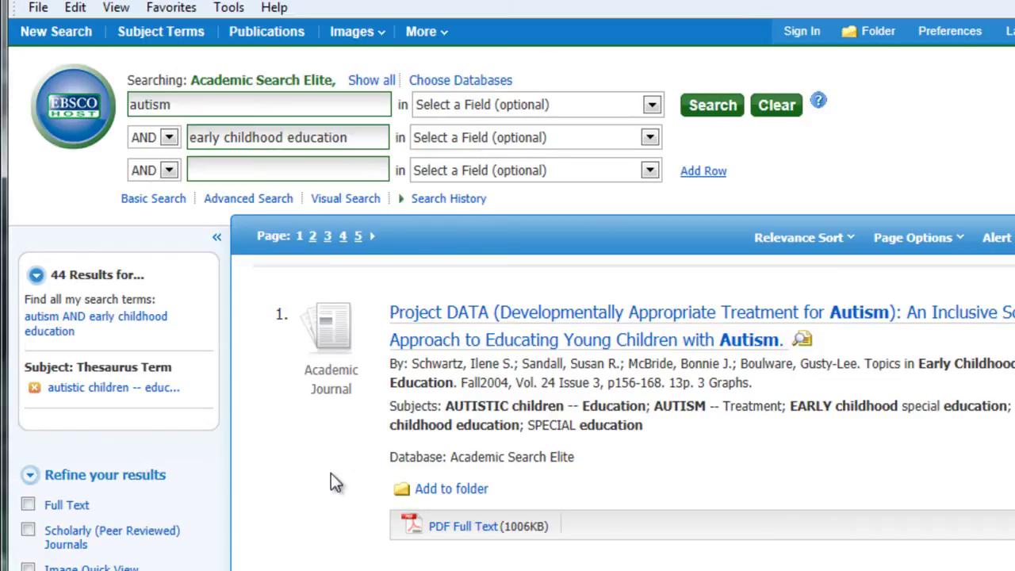
Open and read the detailed record of the Project DATA article, result 1 of 44.
scroll(330, 472, down, 3)
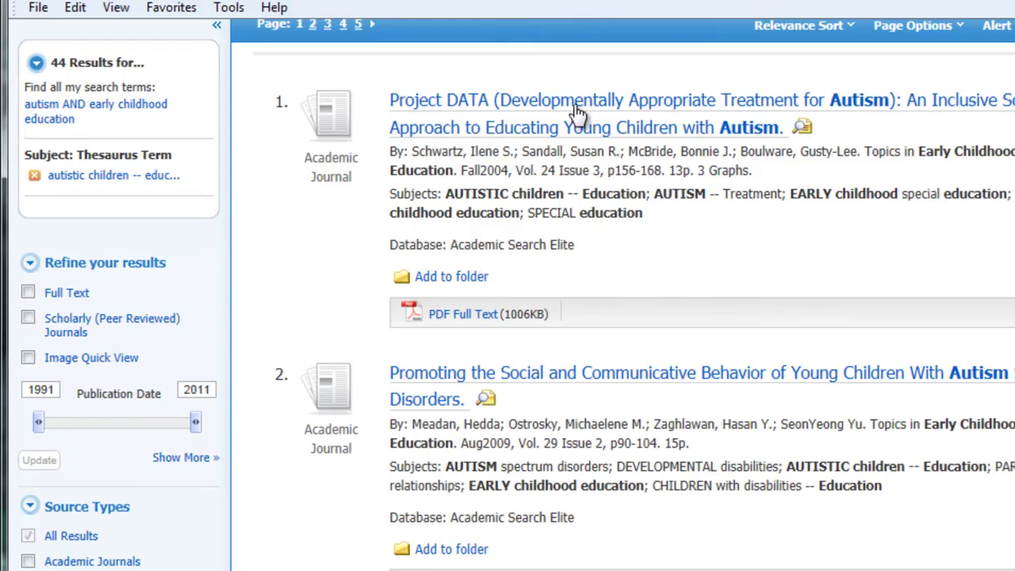
scroll(928, 412, up, 2)
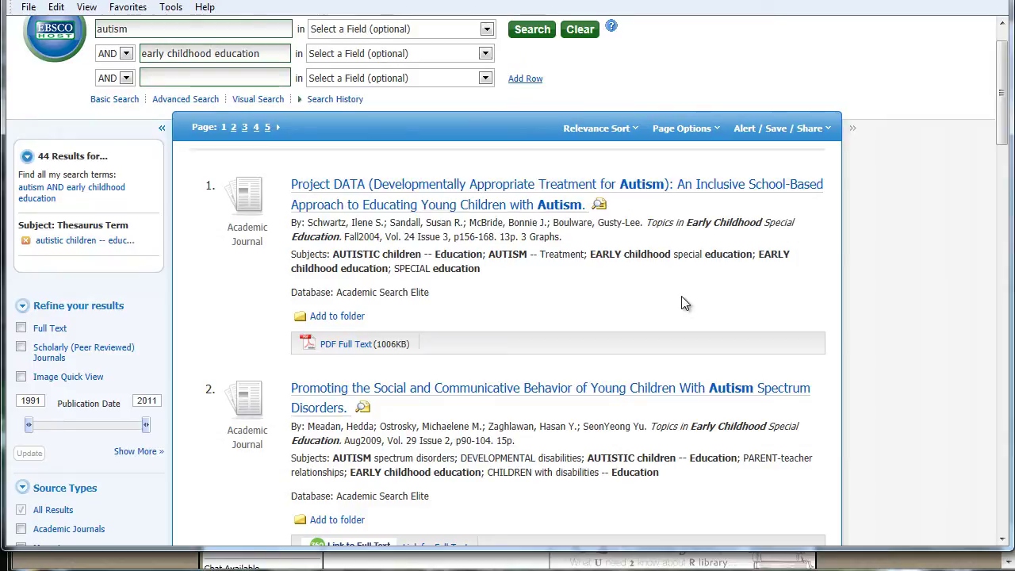
click(454, 208)
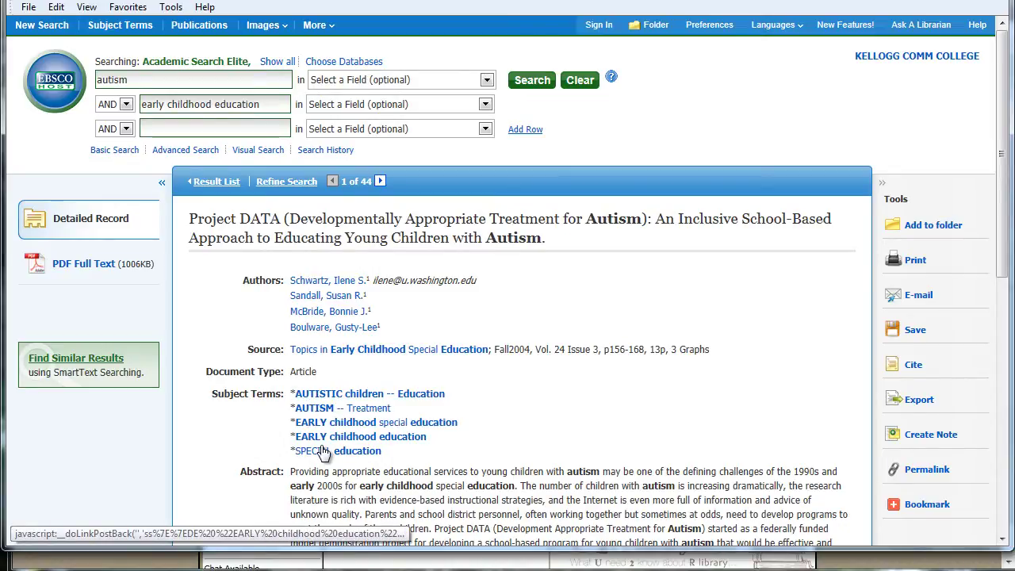
scroll(315, 461, down, 2)
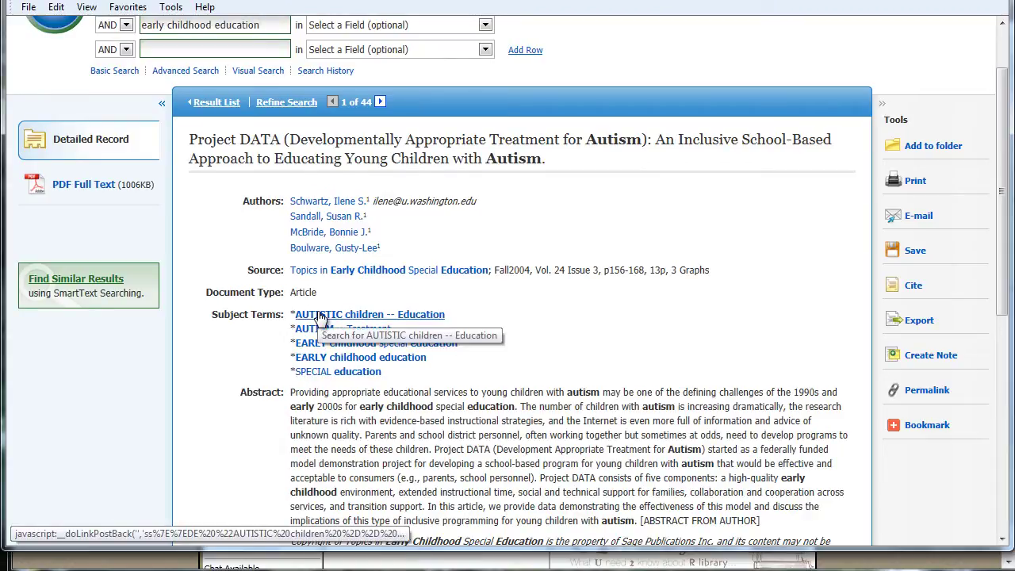
scroll(261, 340, down, 2)
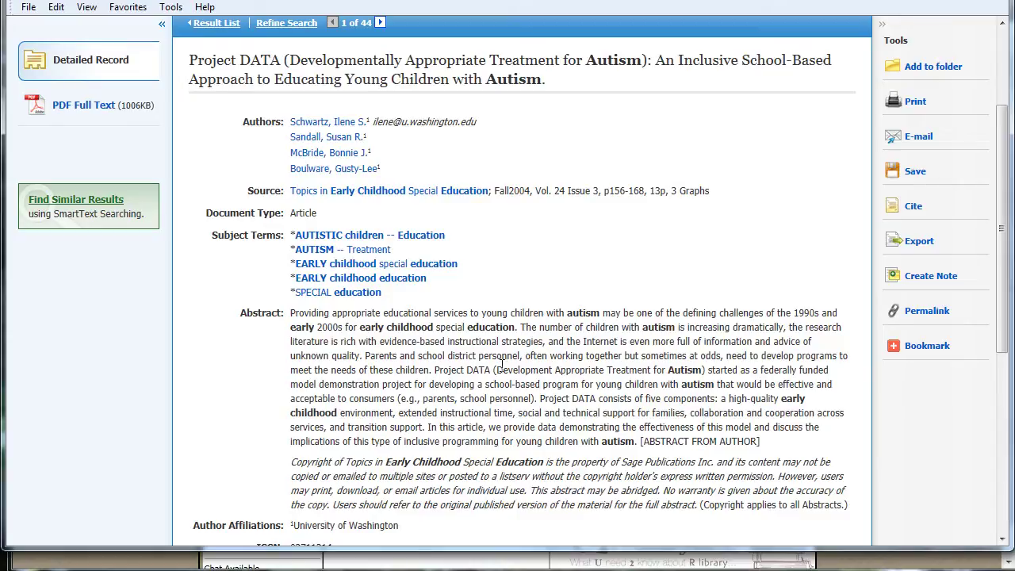
scroll(225, 436, down, 1)
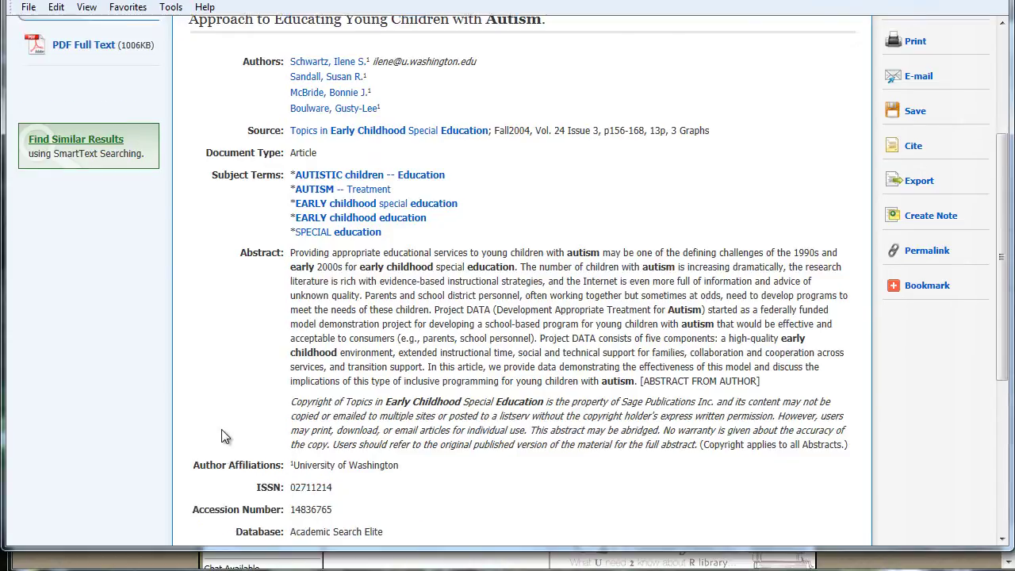
scroll(221, 428, up, 4)
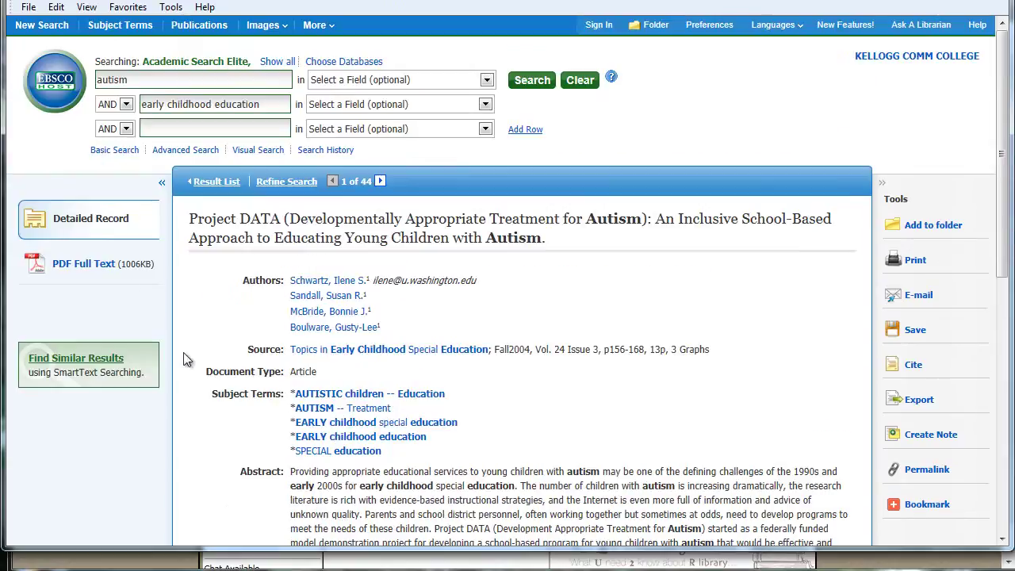
View the Project DATA article's 14-page PDF full text.
click(78, 266)
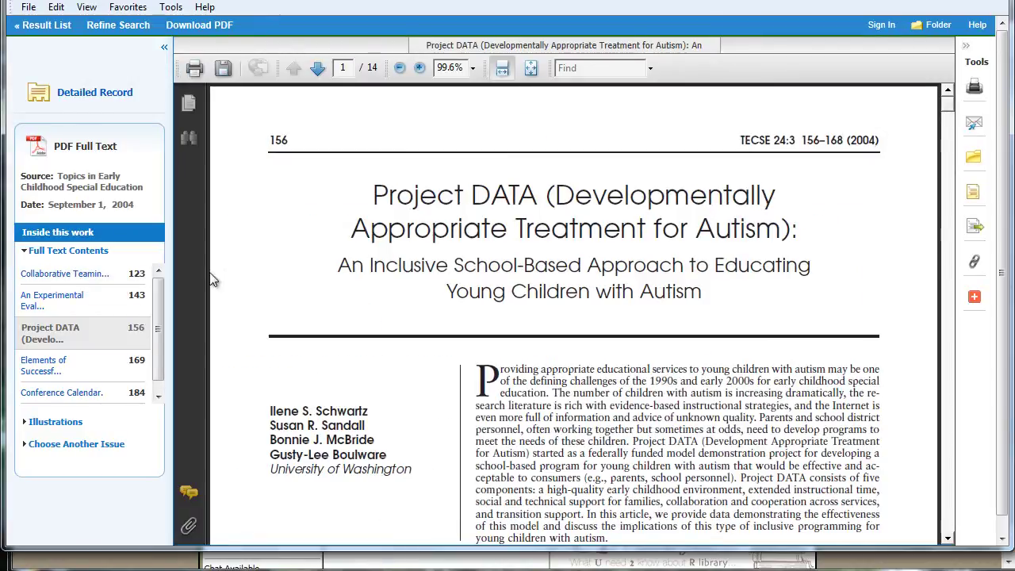
scroll(611, 417, down, 6)
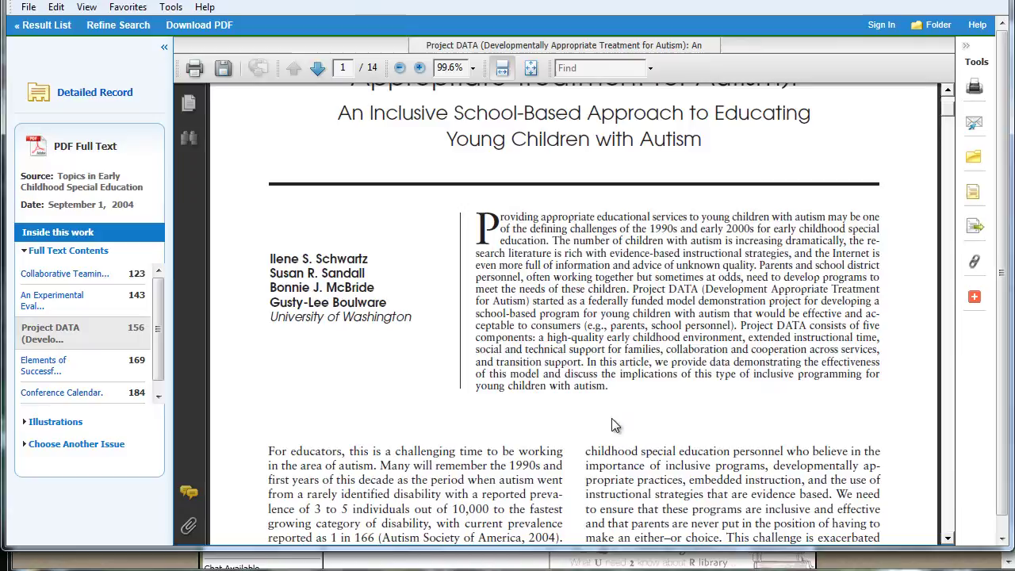
scroll(612, 414, up, 4)
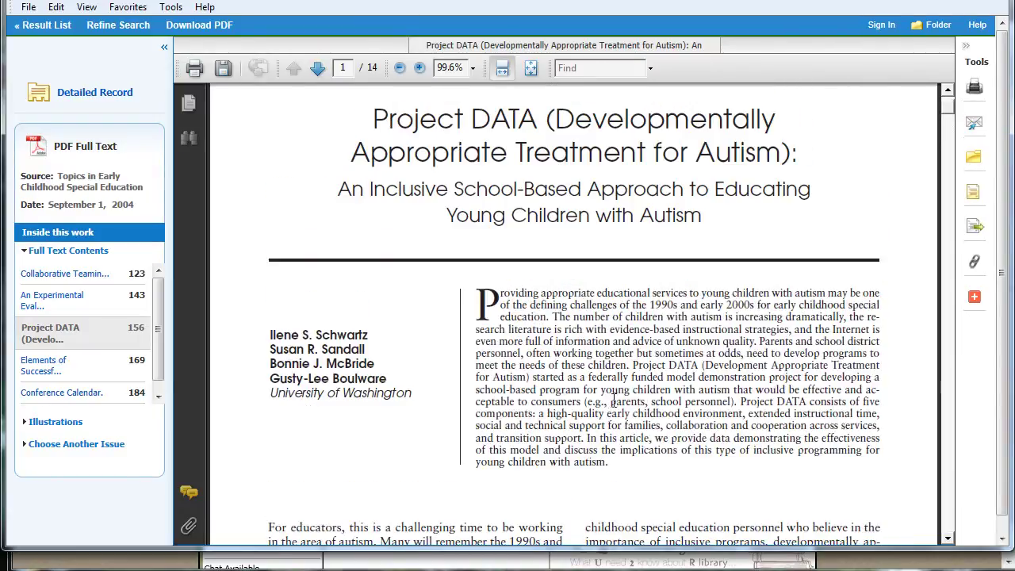
scroll(614, 400, up, 2)
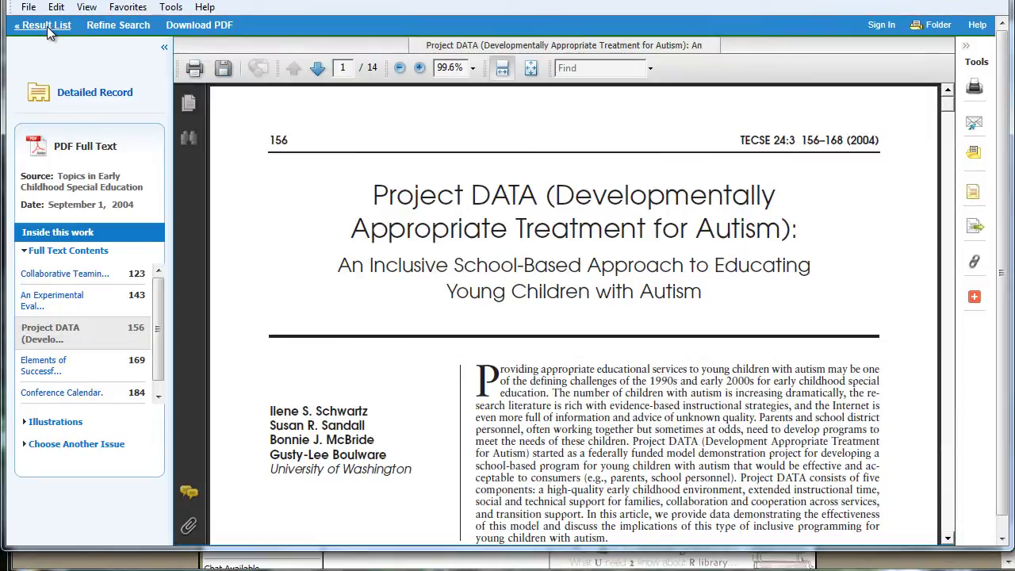
click(41, 25)
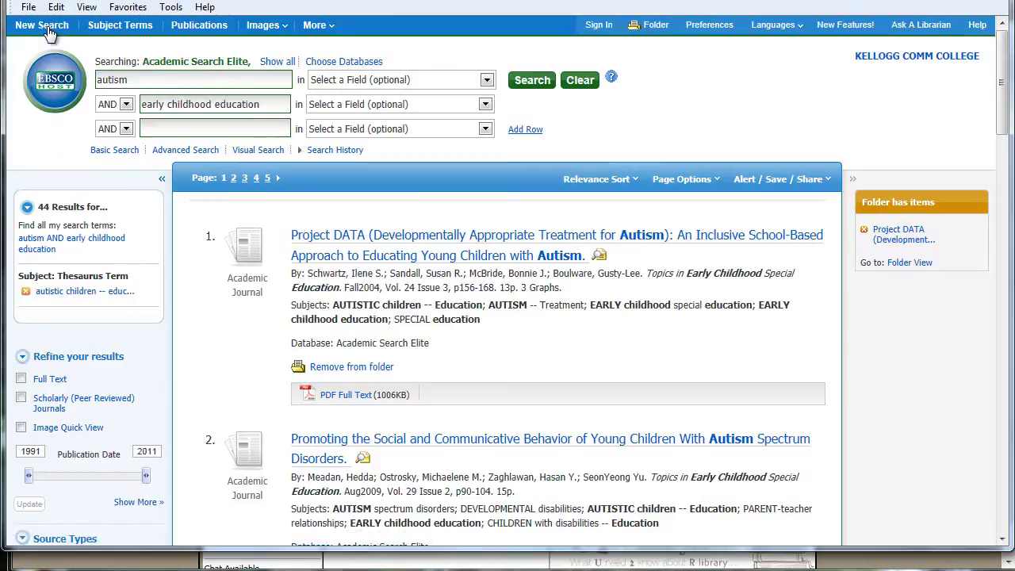
scroll(493, 310, down, 5)
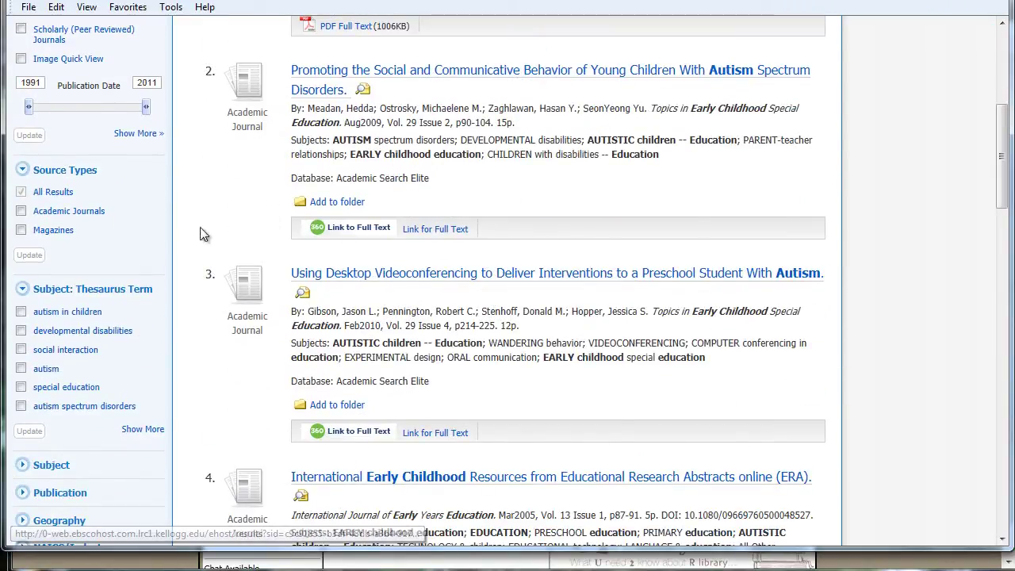
click(435, 230)
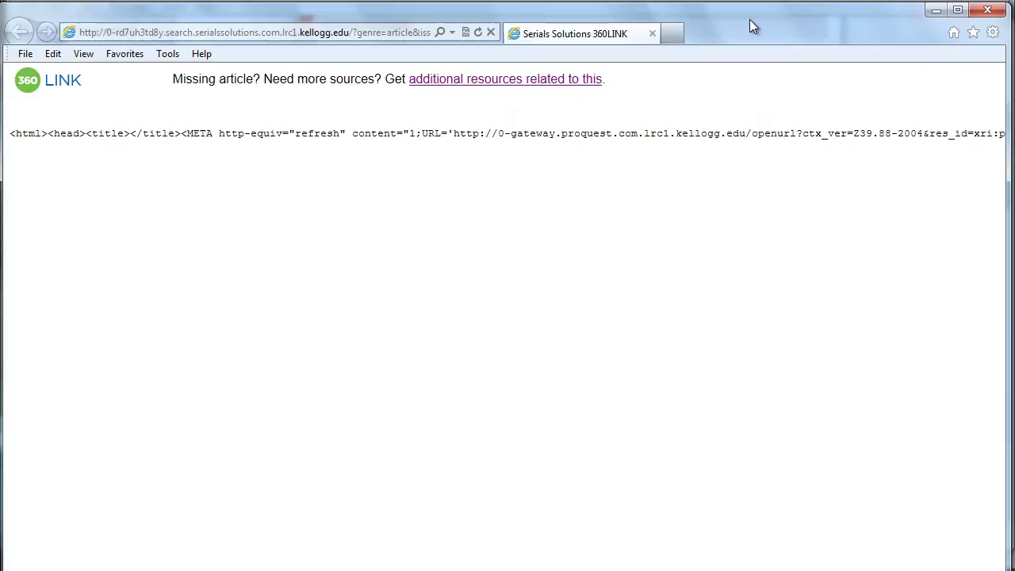
click(538, 87)
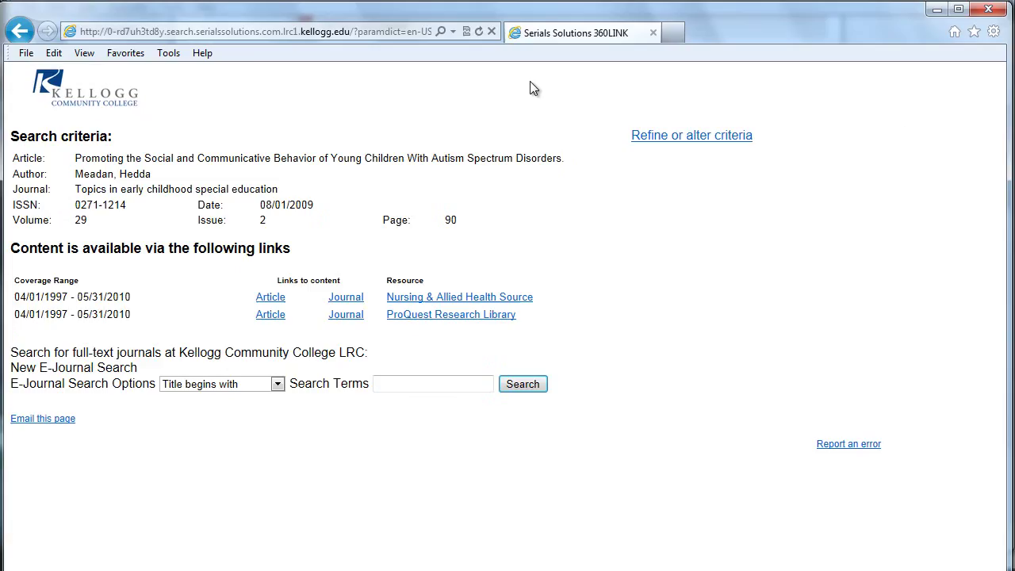
click(270, 313)
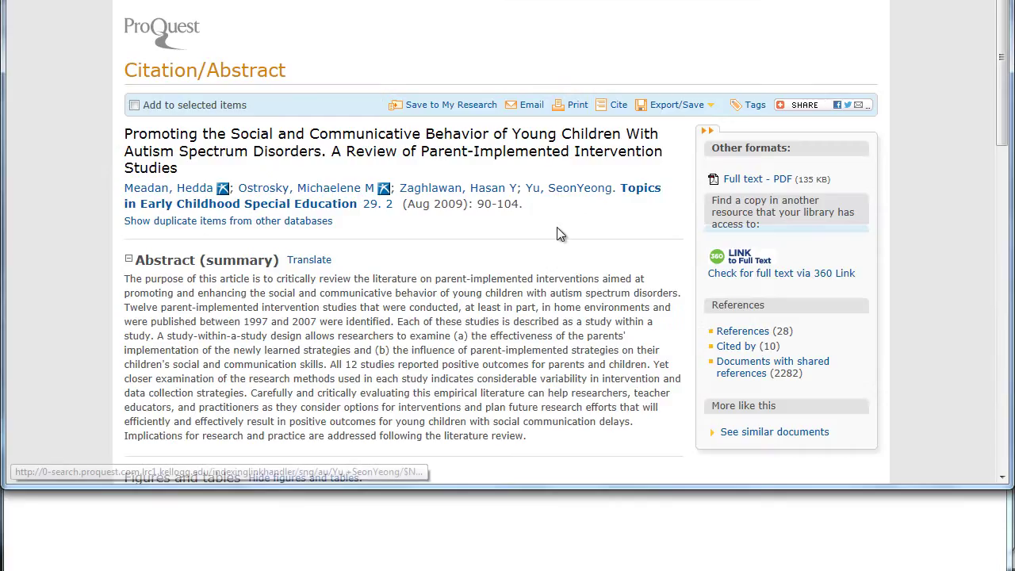
click(753, 182)
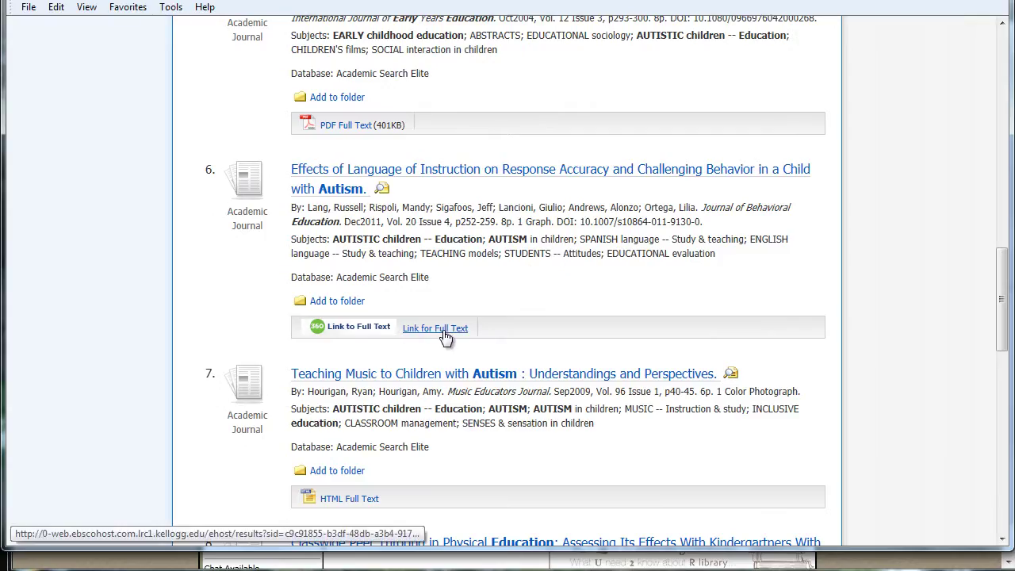
click(445, 332)
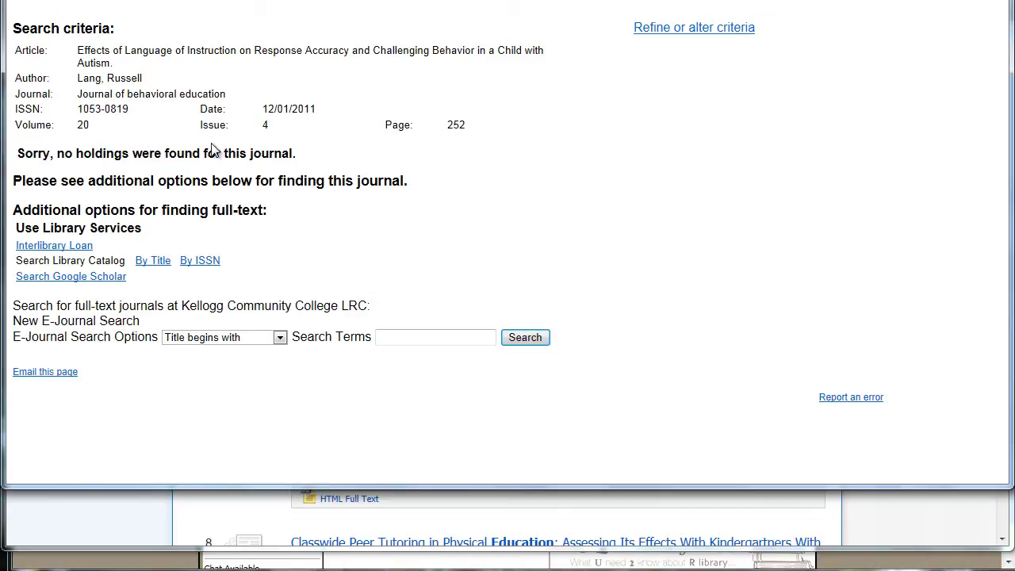
drag(19, 154, 315, 163)
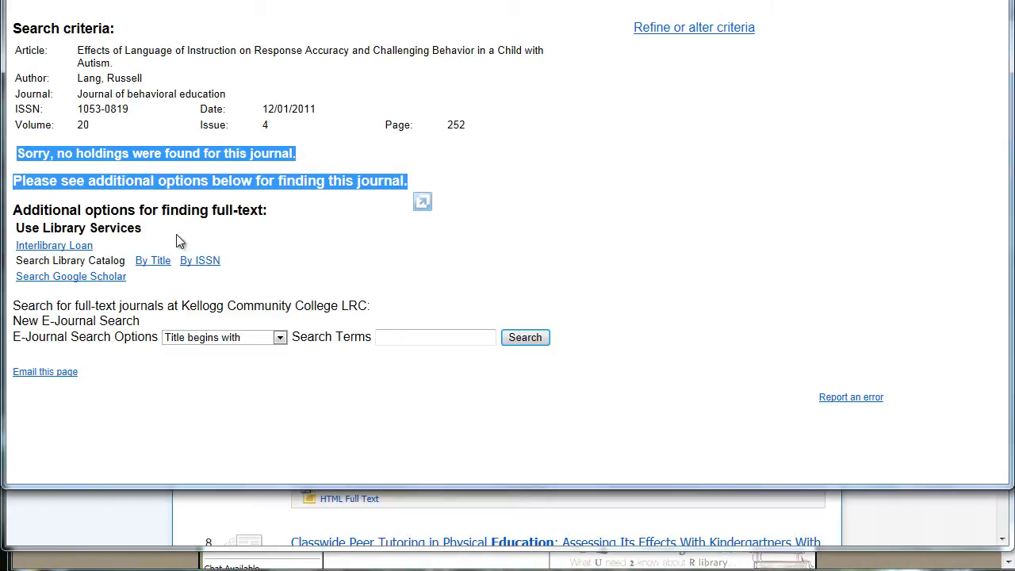
click(79, 246)
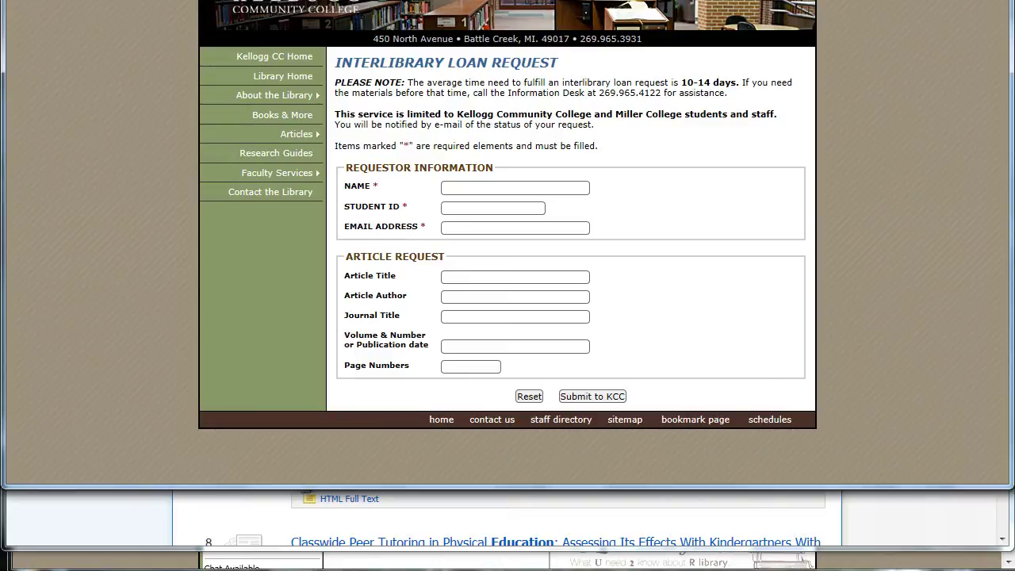
key(alt+Left)
key(ctrl+w)
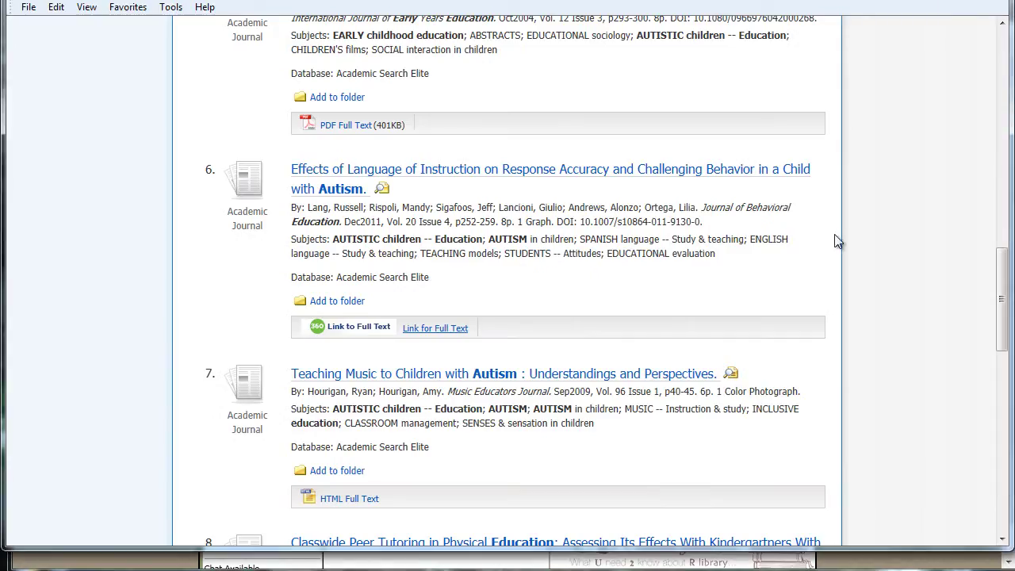
scroll(563, 309, down, 1)
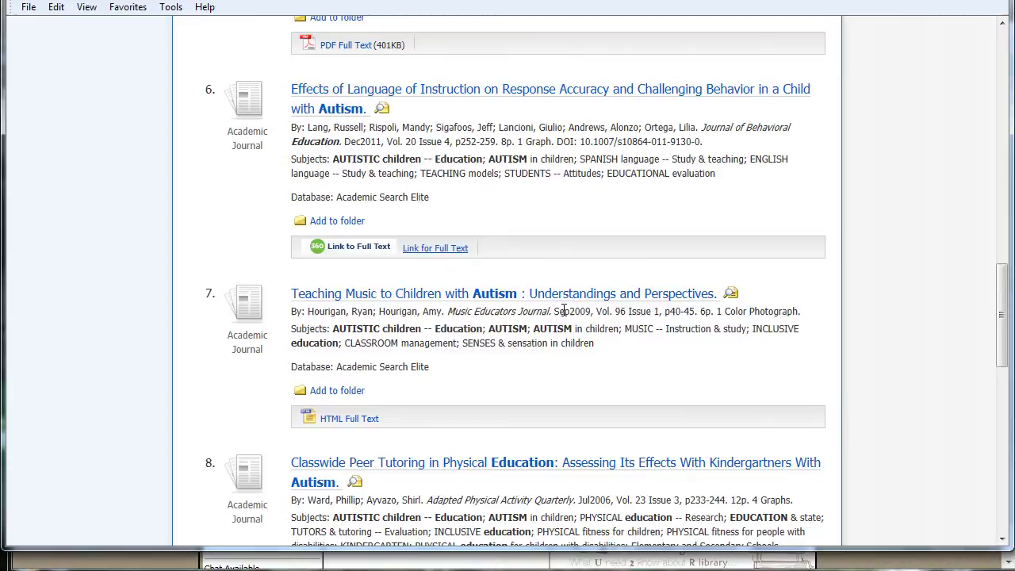
scroll(564, 309, up, 6)
From Project DATA's record, search the subject AUTISTIC children -- Education, returning 394 results.
scroll(565, 309, up, 10)
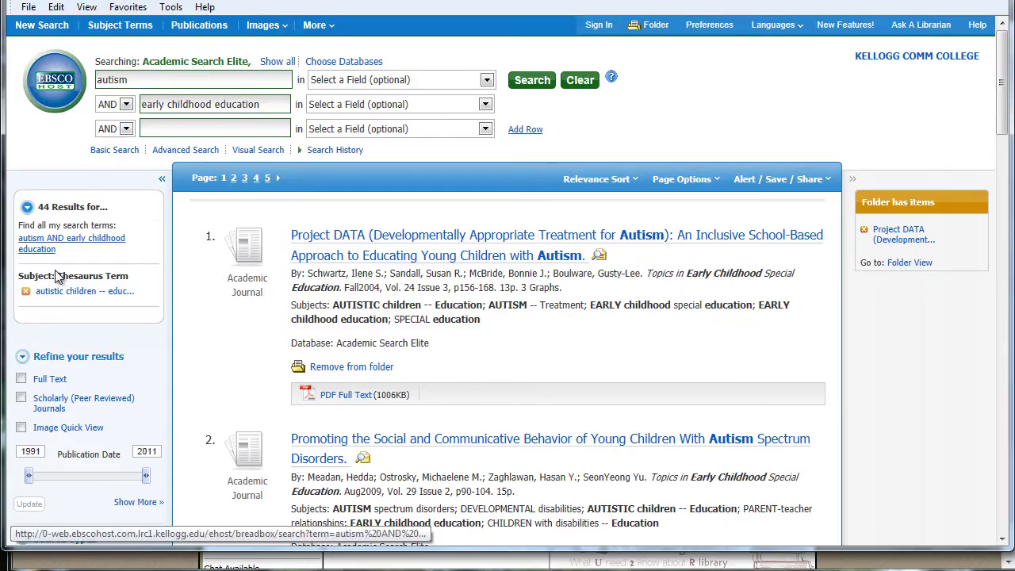
click(21, 378)
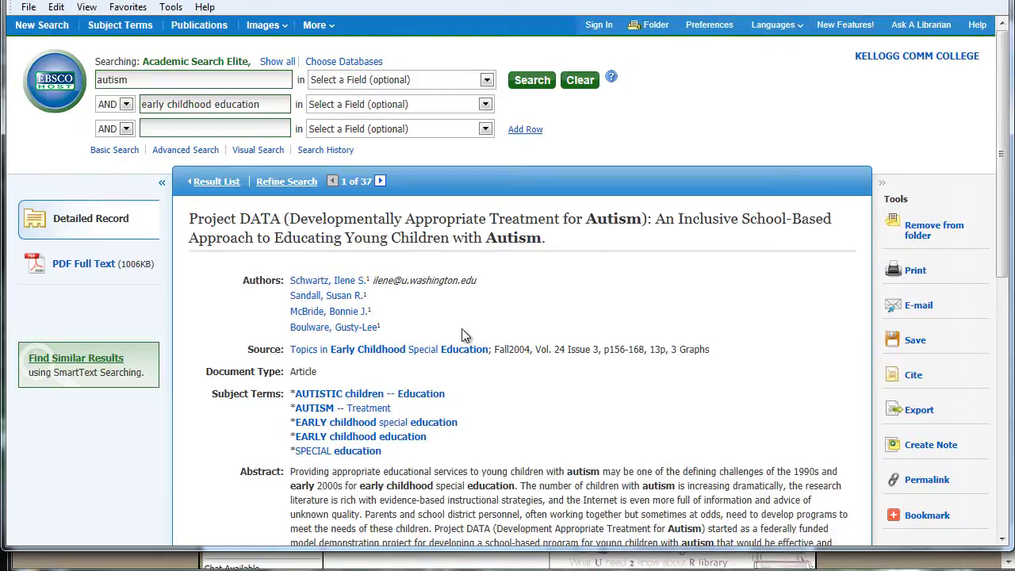
scroll(461, 328, down, 1)
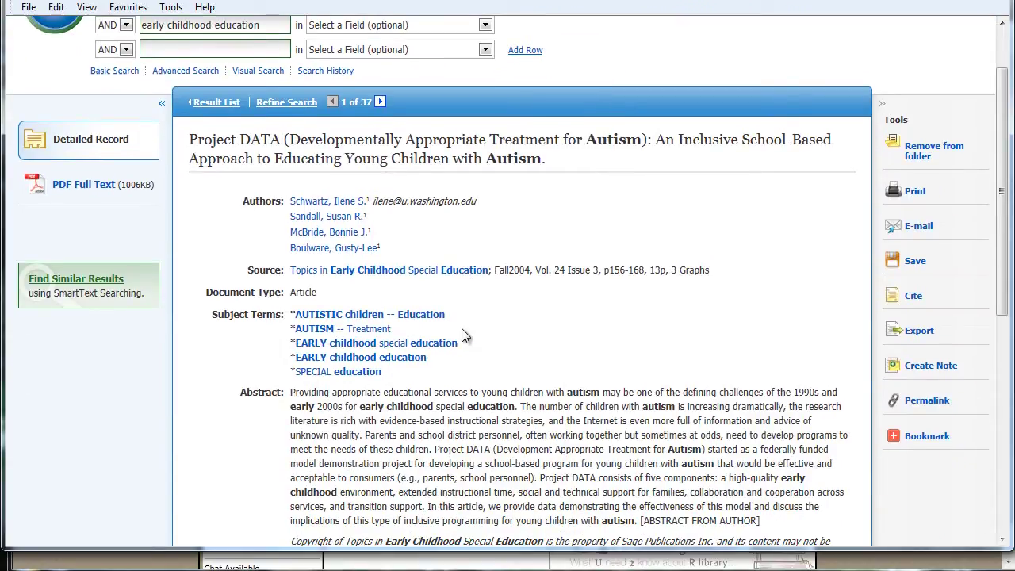
click(387, 317)
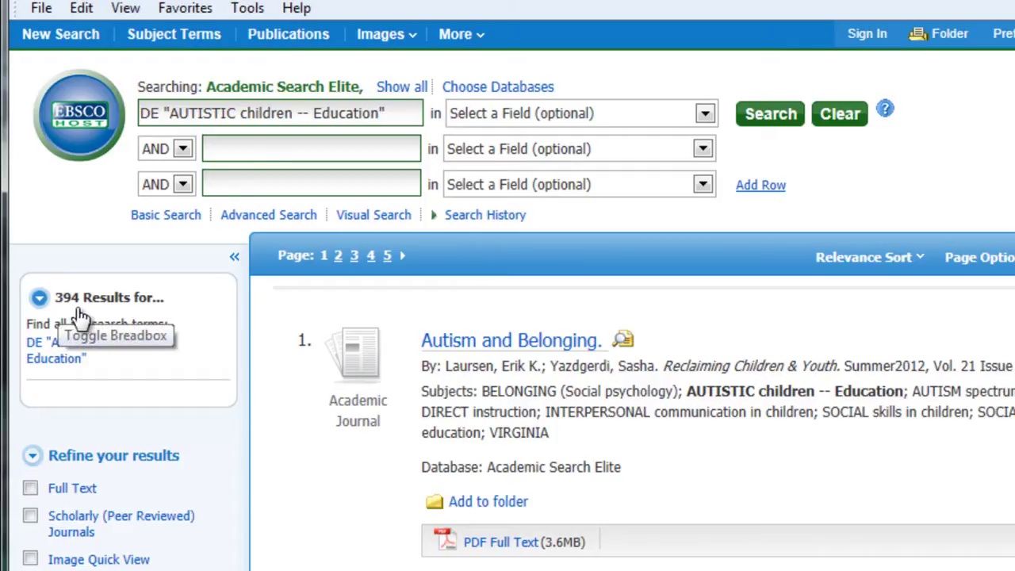
Limit results to autism in children, special education, education and autism spectrum subjects, leaving 280.
scroll(169, 384, down, 4)
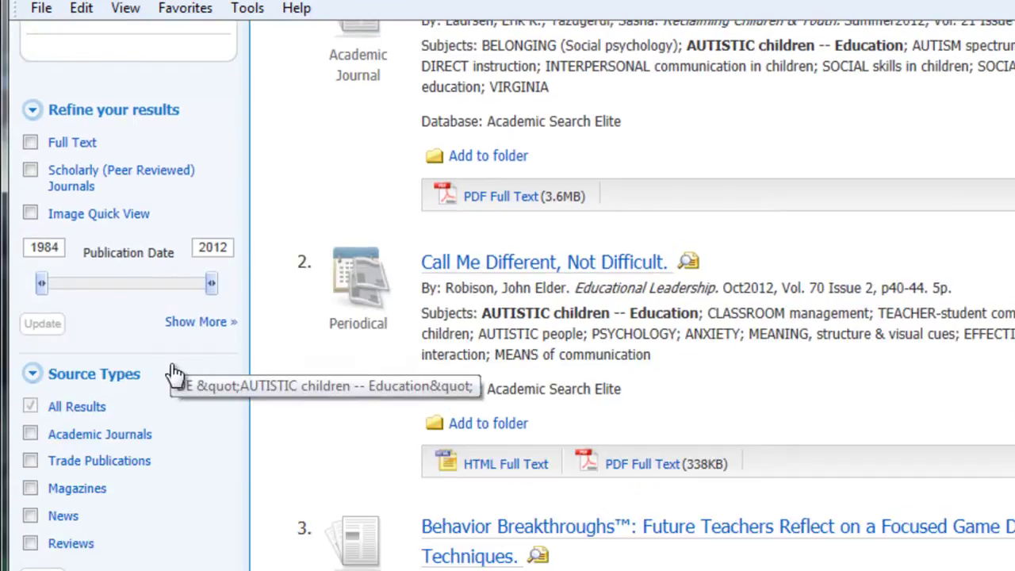
scroll(101, 408, down, 3)
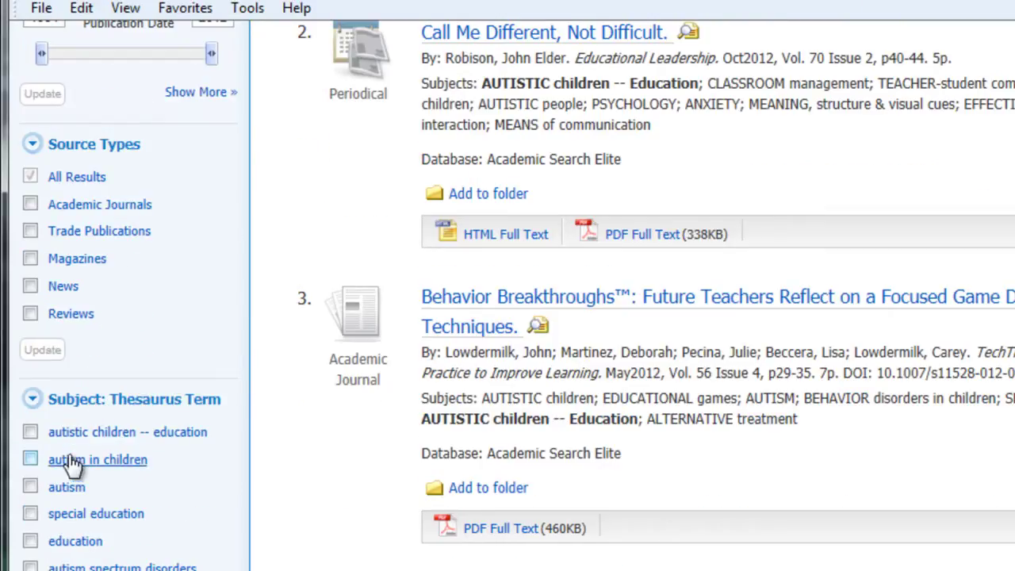
click(31, 459)
click(38, 525)
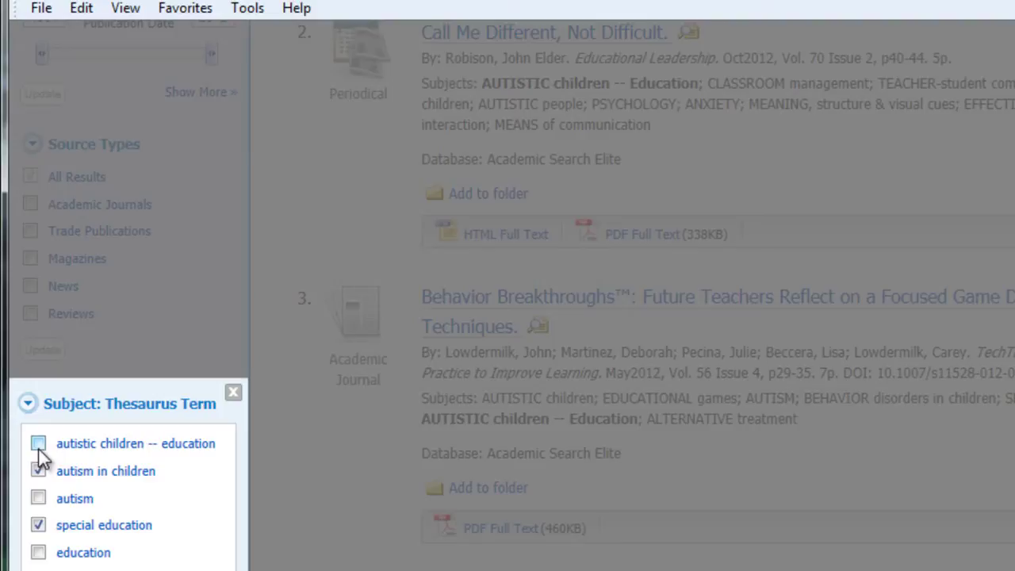
scroll(39, 463, down, 3)
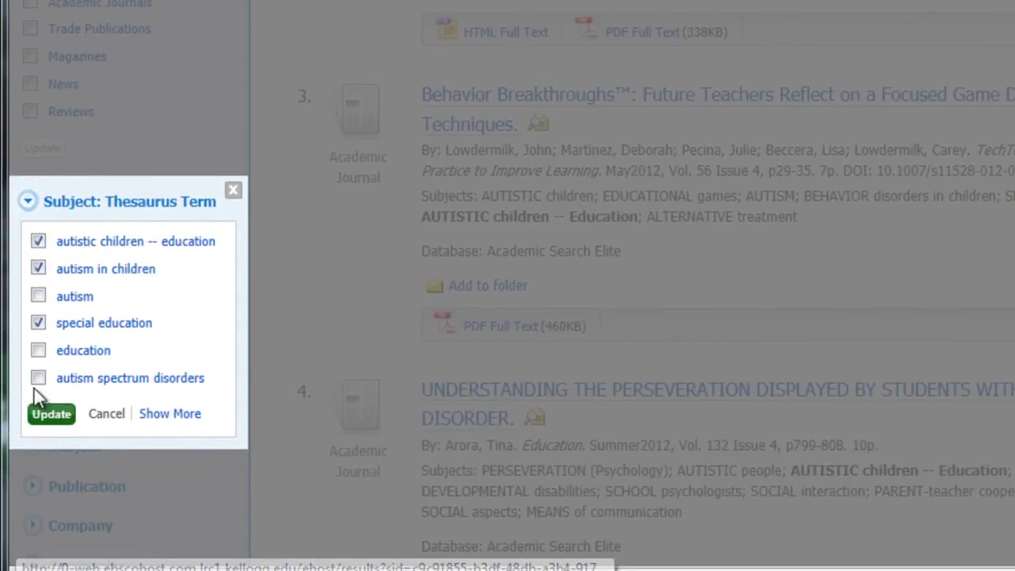
click(38, 378)
click(38, 349)
click(52, 413)
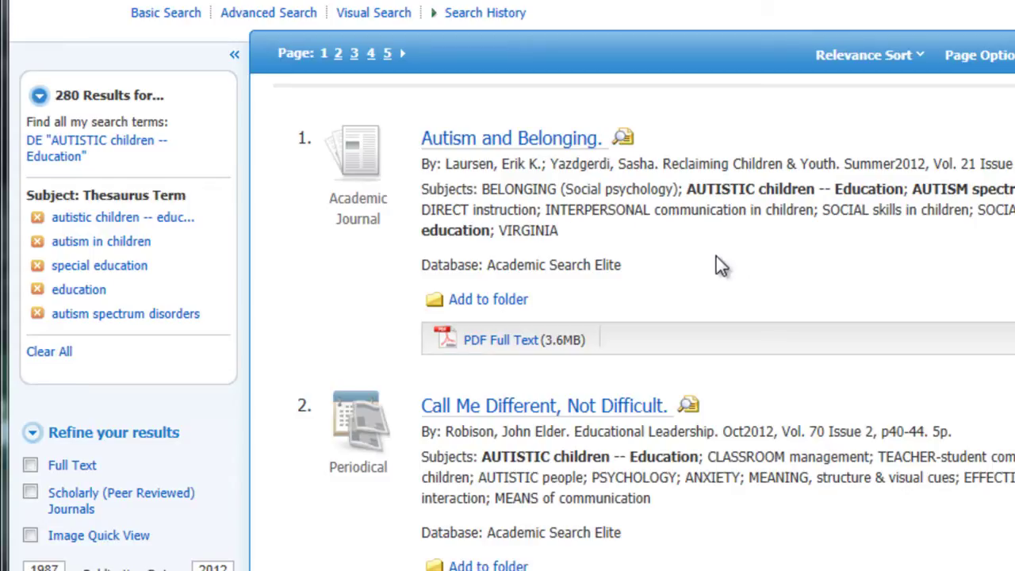
Add 'Call Me Different, Not Difficult.' to the folder.
scroll(680, 313, down, 2)
scroll(680, 313, down, 2)
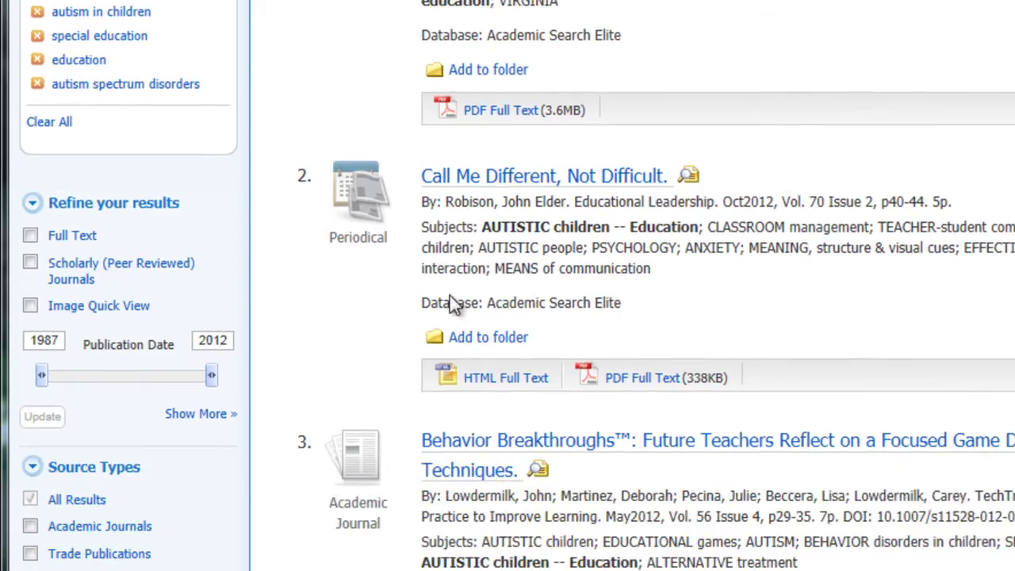
click(490, 342)
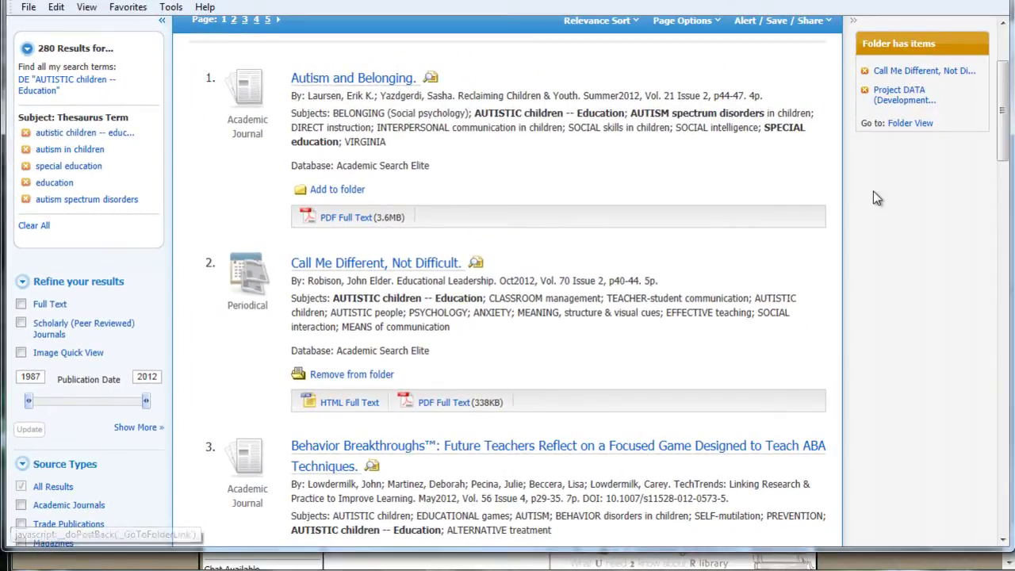
scroll(876, 198, up, 3)
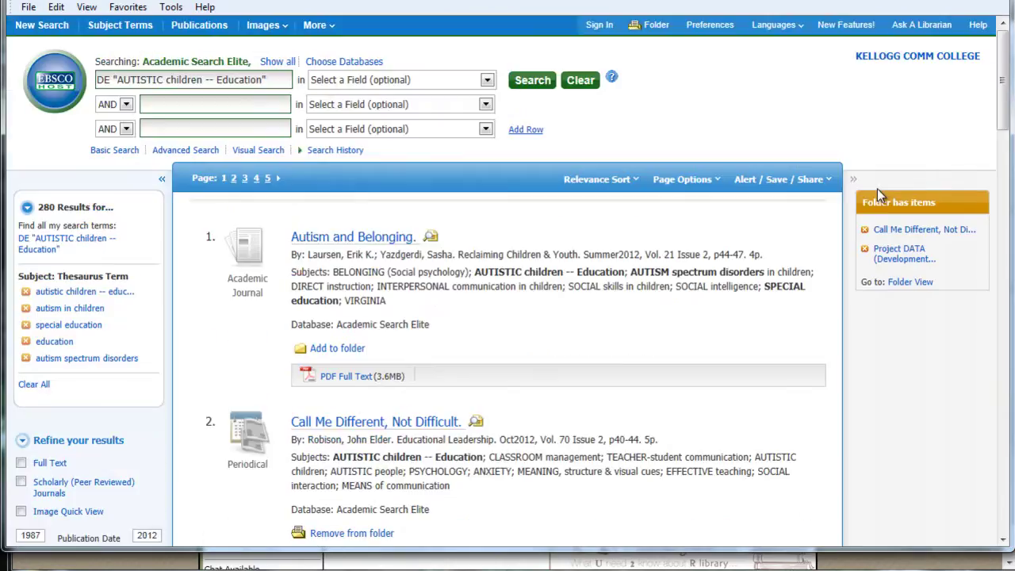
Open the saved 'Call Me Different, Not Difficult.' record from the folder.
click(912, 282)
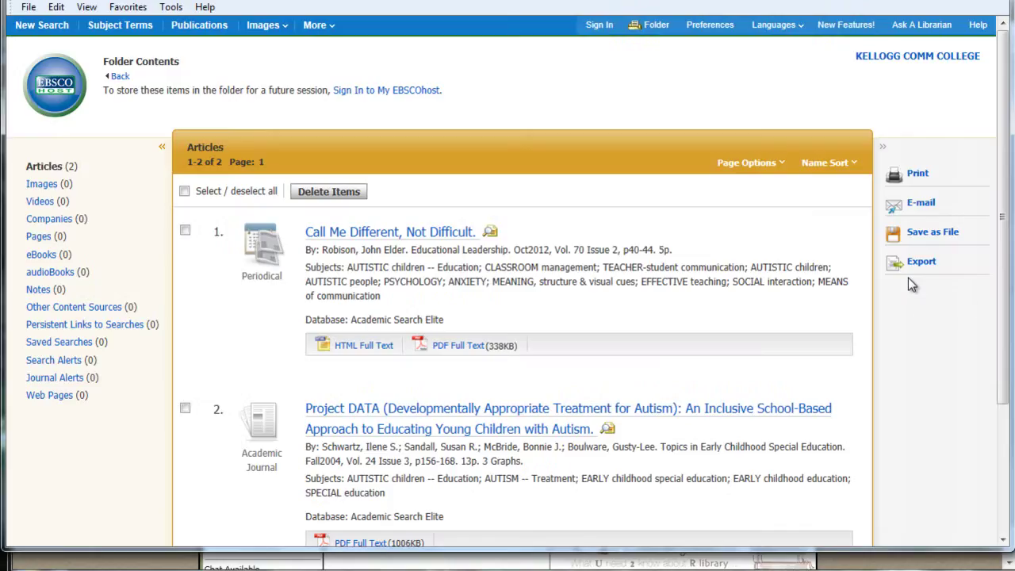
scroll(659, 312, down, 2)
scroll(662, 314, down, 1)
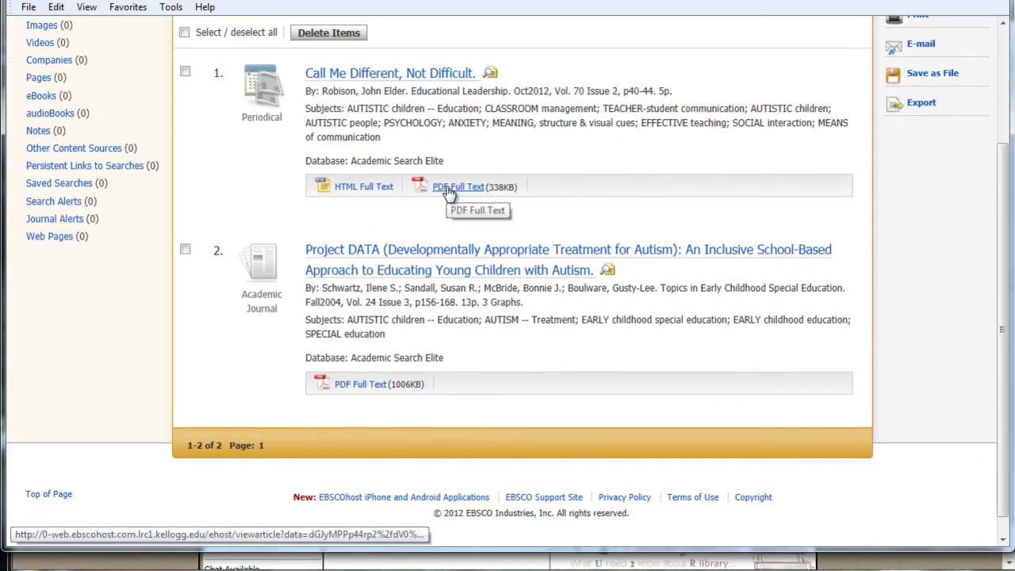
scroll(640, 315, up, 2)
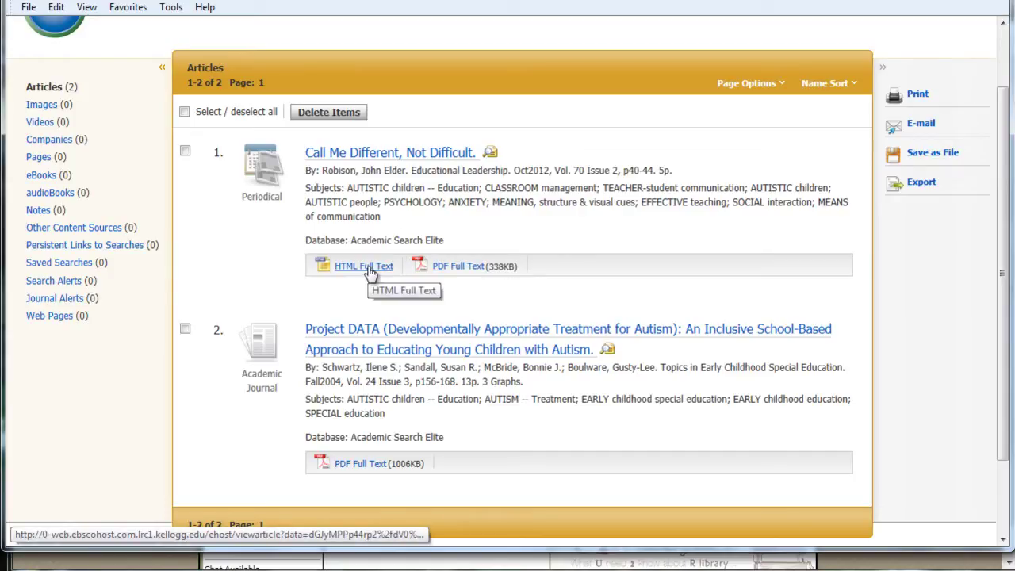
click(402, 155)
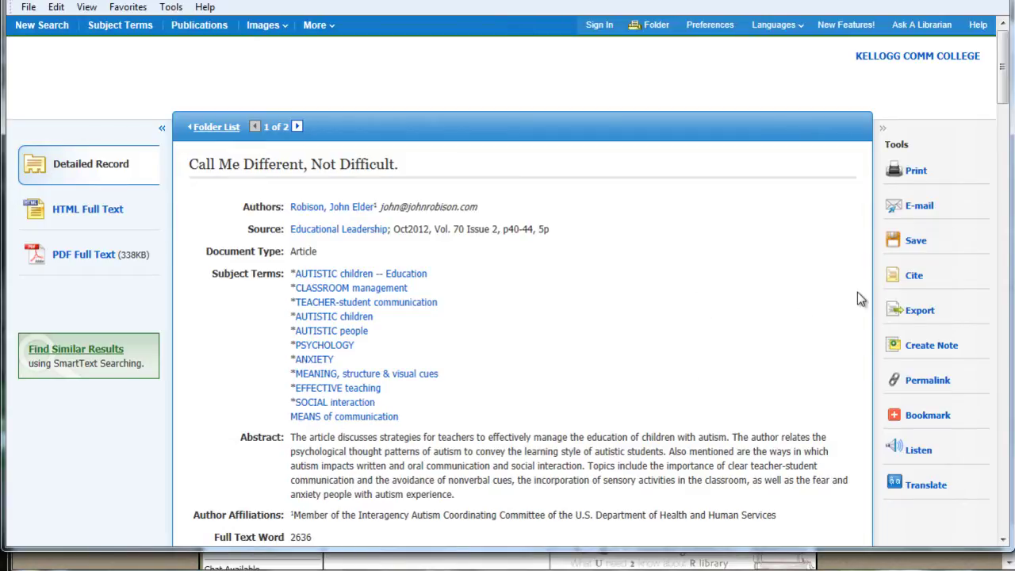
Copy the MLA citation for 'Call Me Different, Not Difficult.'.
click(914, 277)
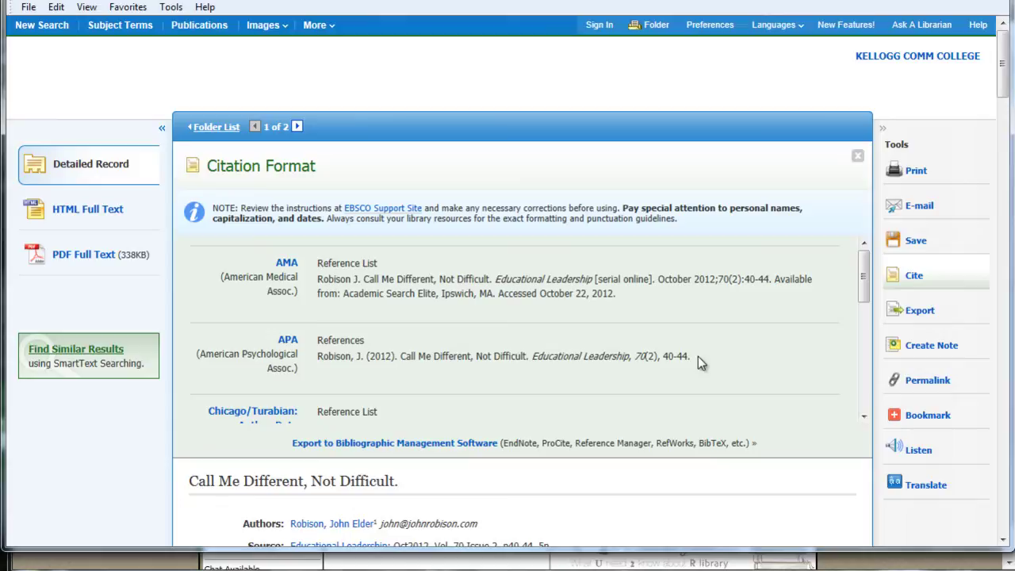
triple_click(698, 356)
scroll(543, 338, down, 3)
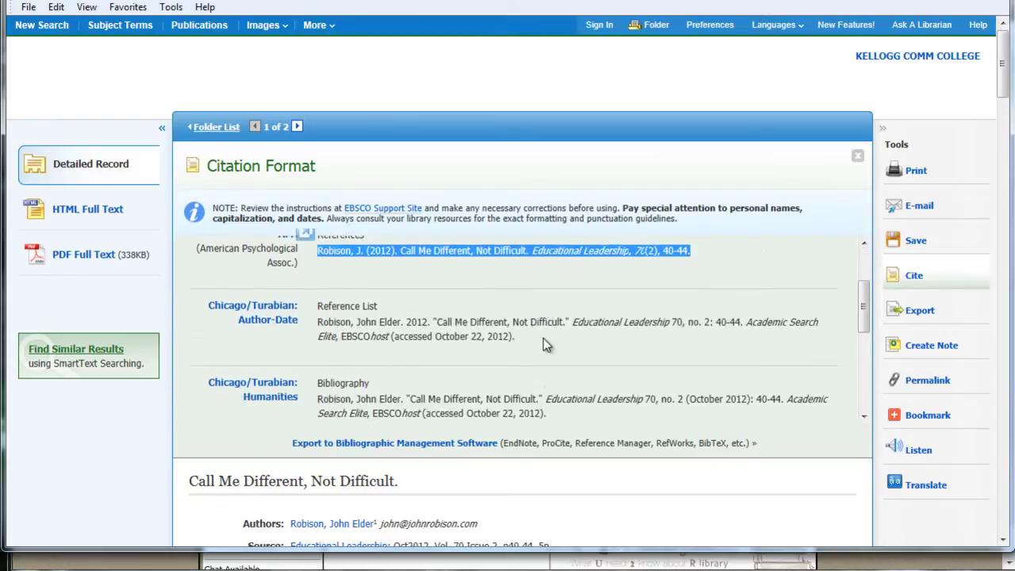
scroll(543, 338, down, 6)
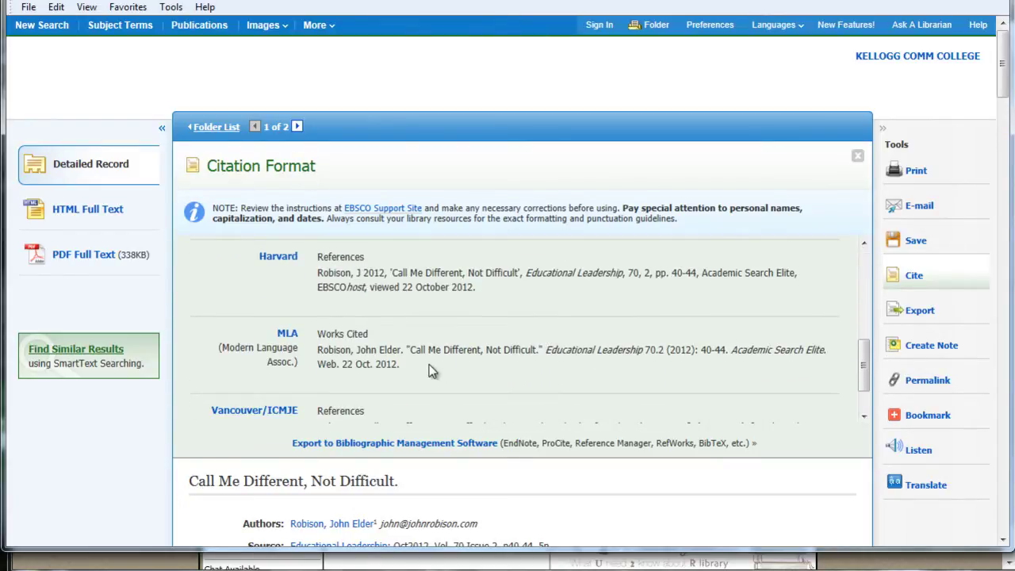
triple_click(403, 366)
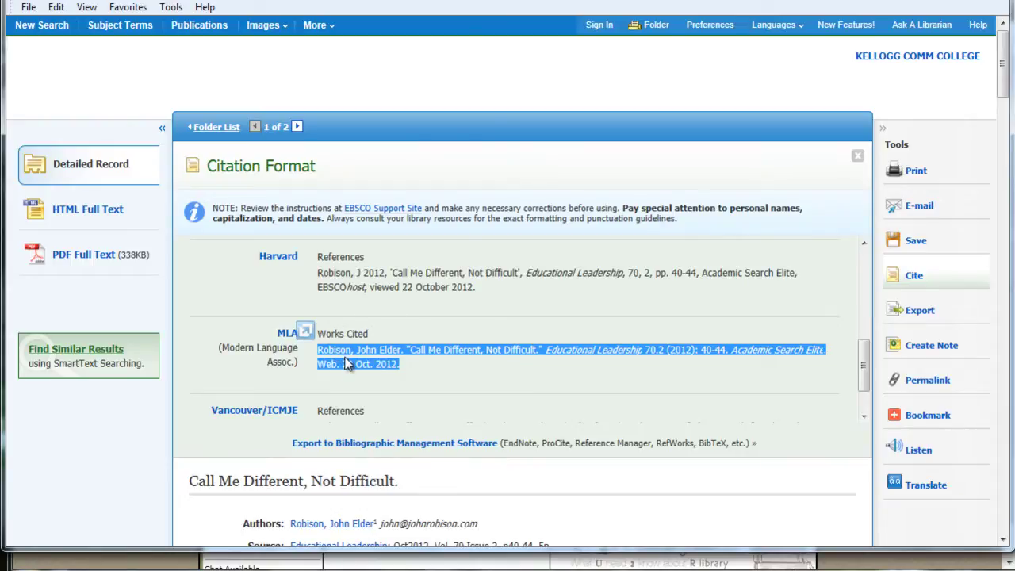
right_click(348, 362)
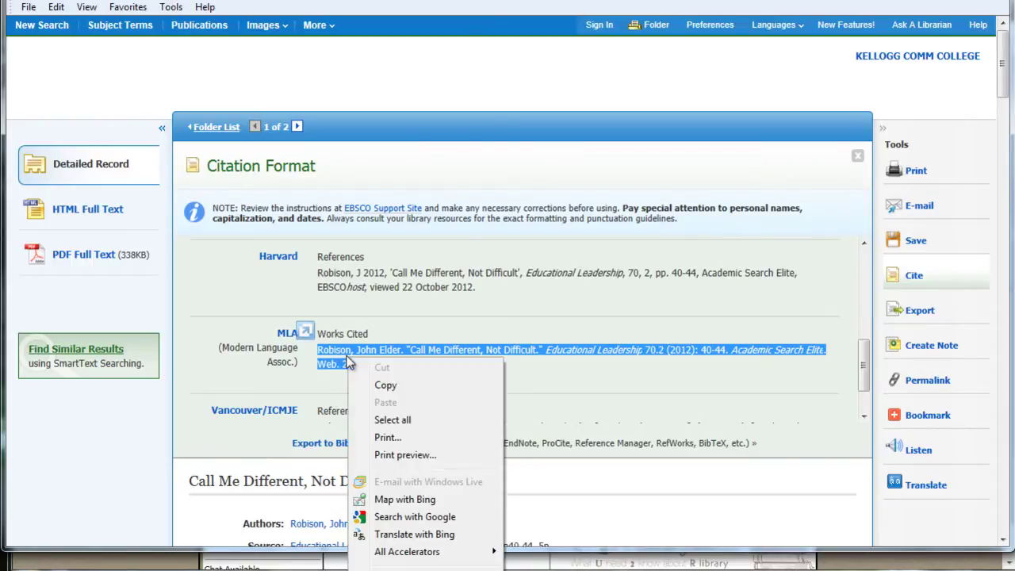
click(385, 386)
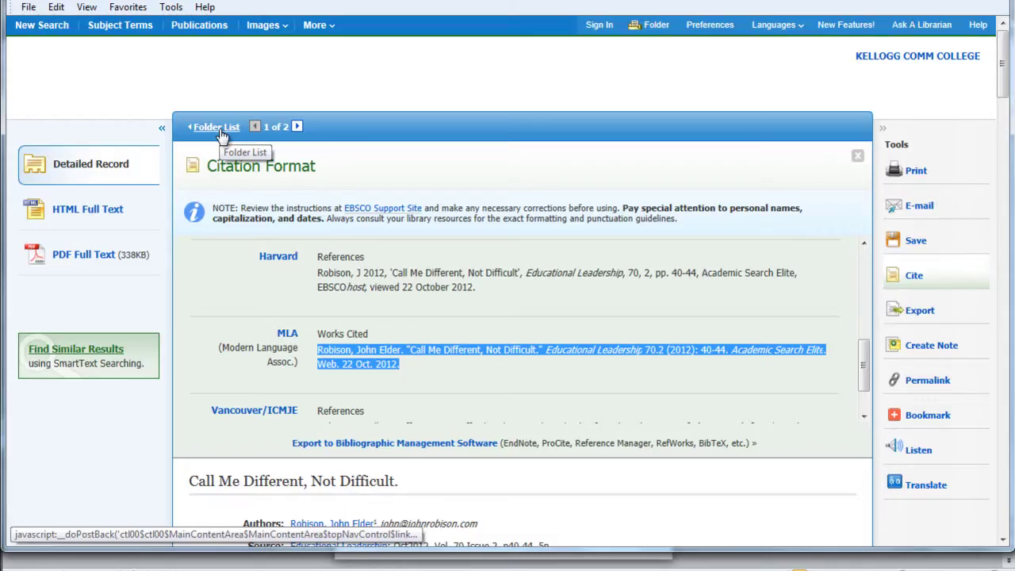
Copy the MLA citation for the Project DATA article from the folder.
click(221, 135)
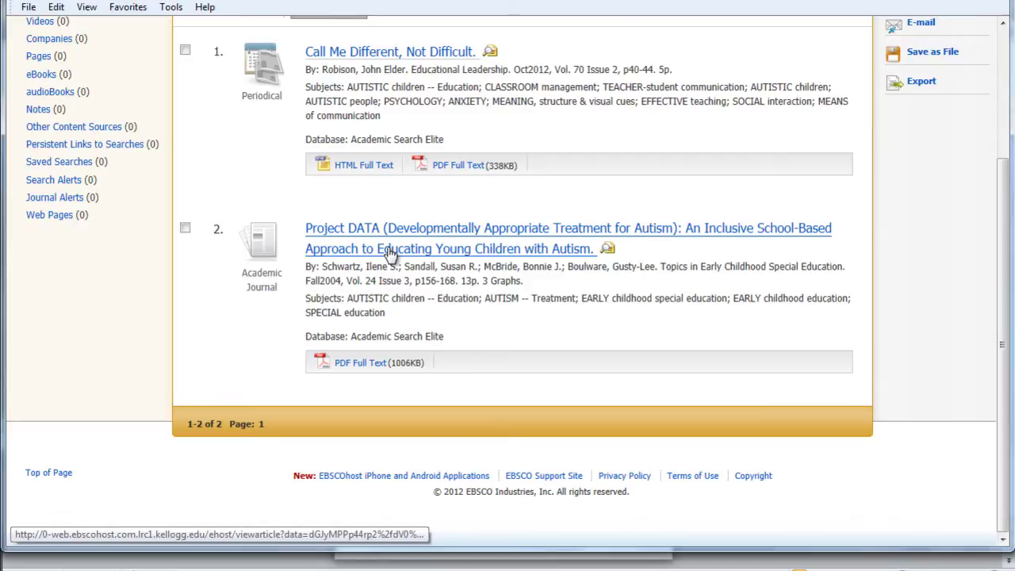
click(388, 251)
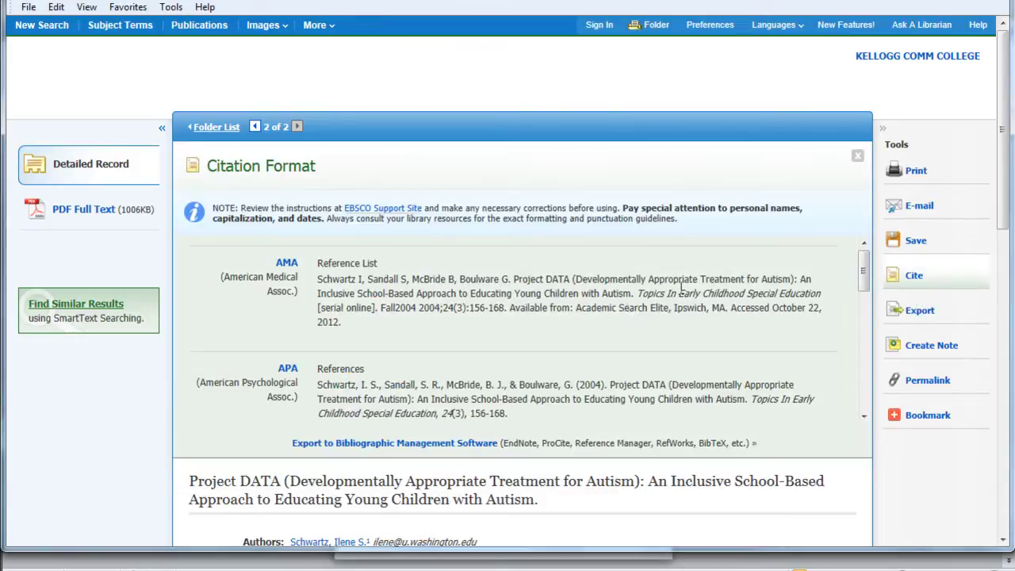
scroll(530, 410, down, 4)
drag(538, 372, 325, 344)
right_click(393, 361)
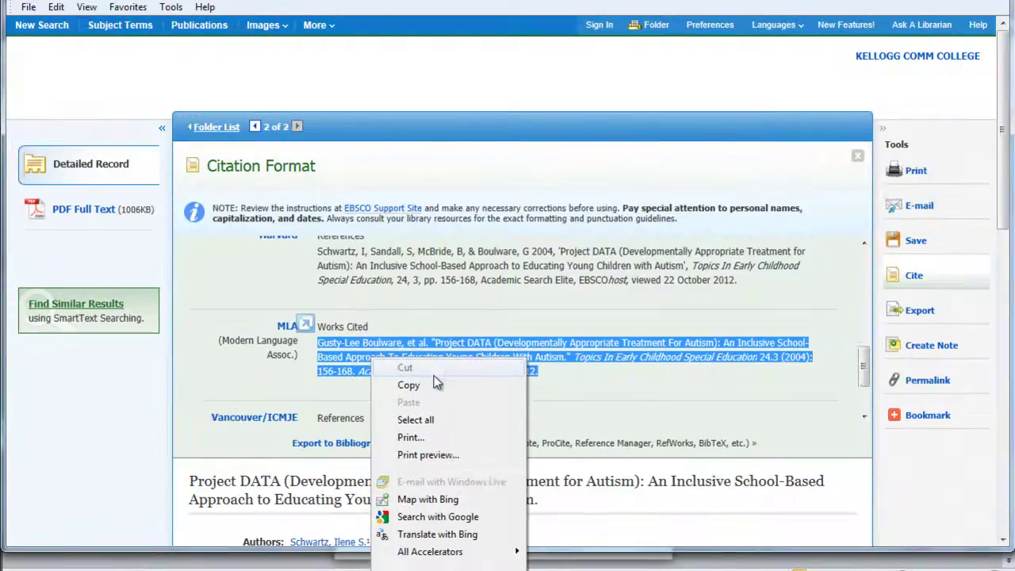
click(432, 383)
Paste the citation into the Word document and select both pasted citations.
key(alt+Tab)
key(ctrl+v)
drag(586, 227, 438, 168)
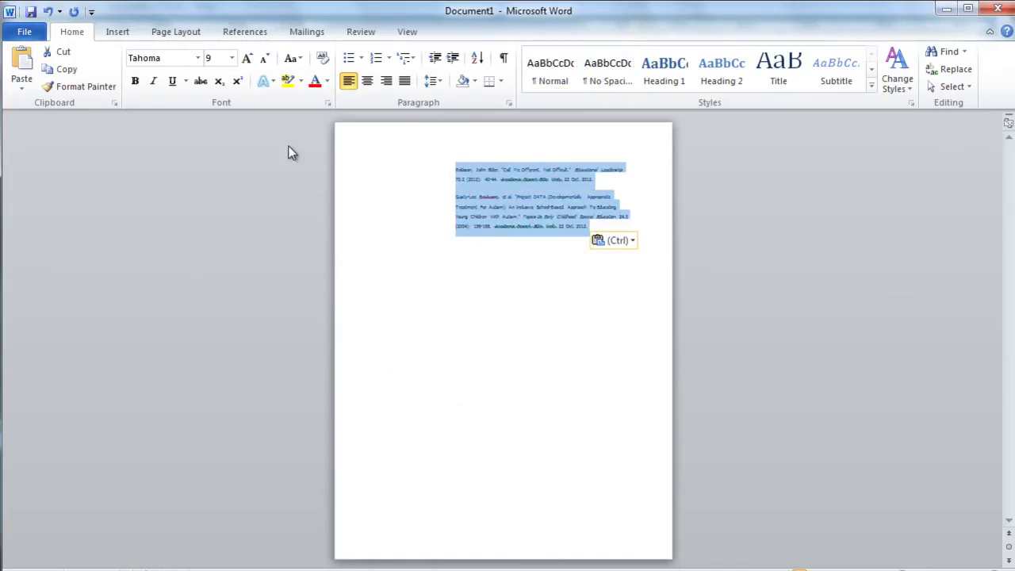
Change both pasted citations from Tahoma 9 to Times New Roman, 12 point.
click(198, 58)
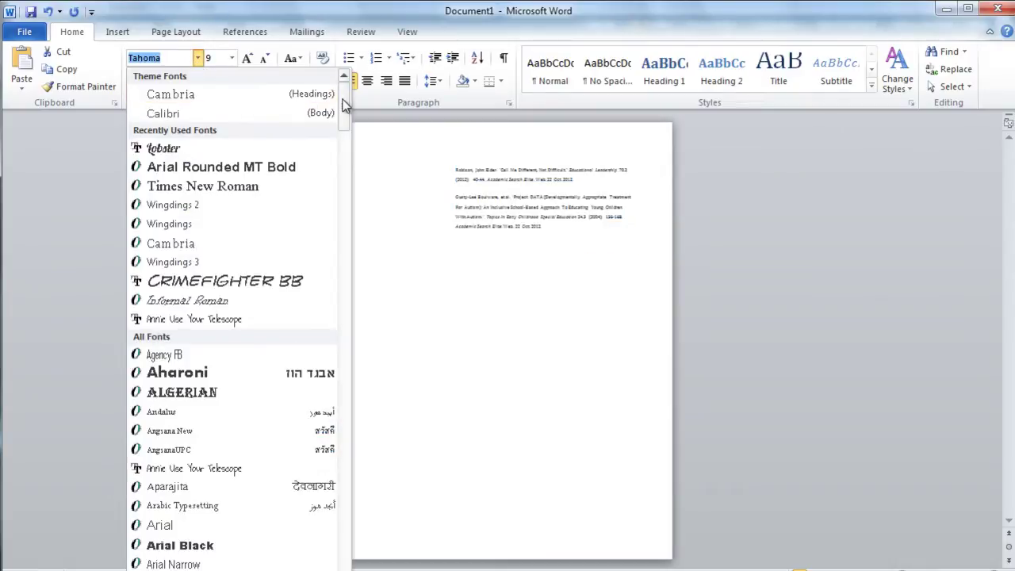
drag(340, 113, 355, 536)
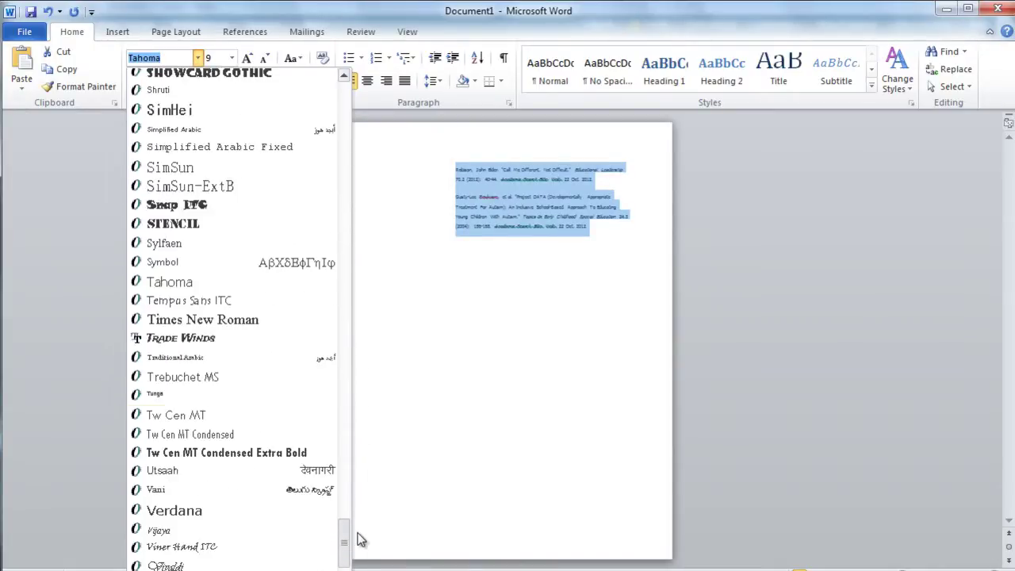
click(238, 327)
click(232, 58)
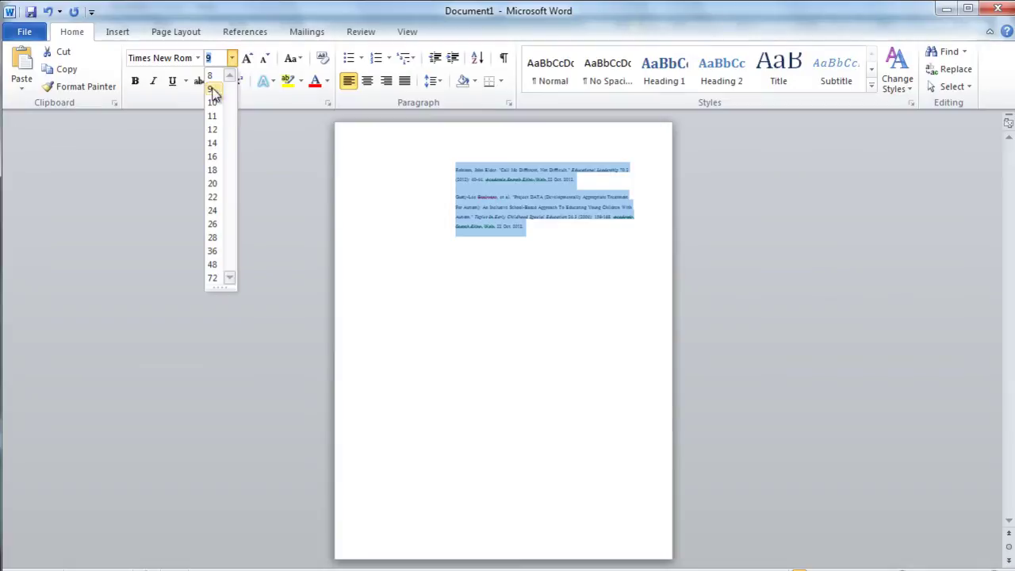
click(212, 131)
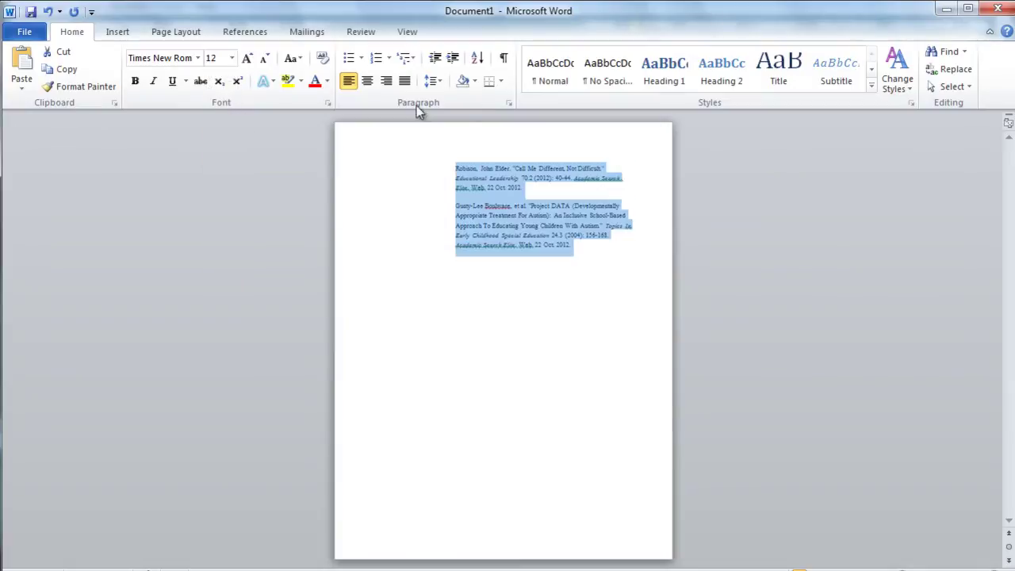
In the Paragraph settings, bring the citations' left indent down to 0".
click(510, 102)
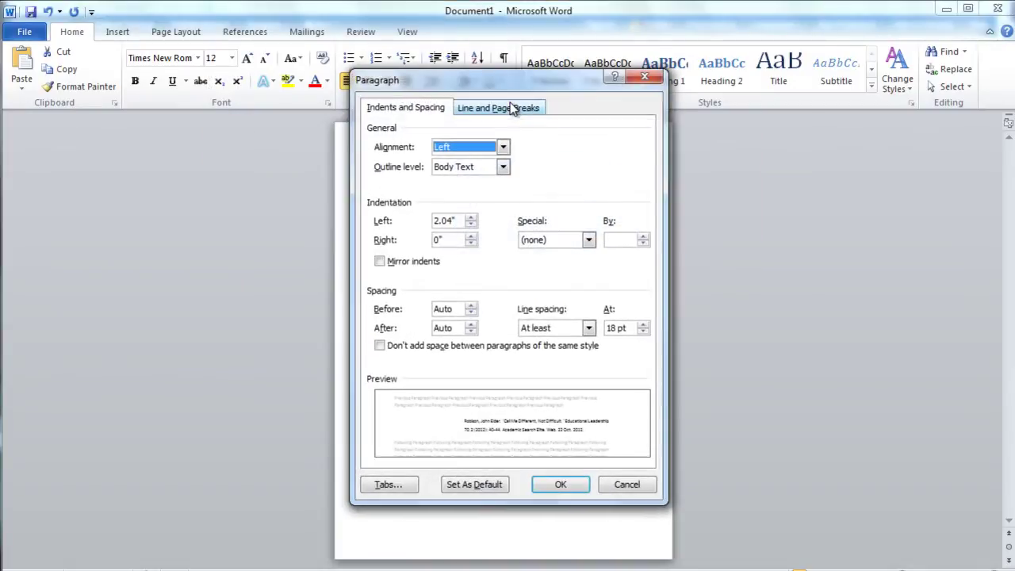
click(470, 225)
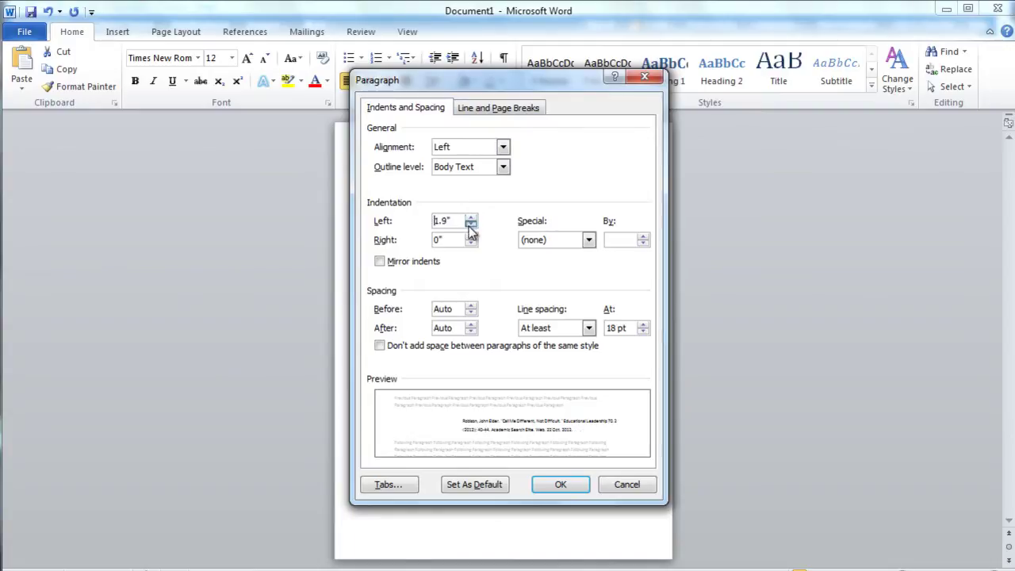
click(471, 225)
click(471, 225)
click(471, 226)
click(471, 226)
click(471, 226)
click(470, 225)
click(471, 225)
click(471, 225)
click(471, 225)
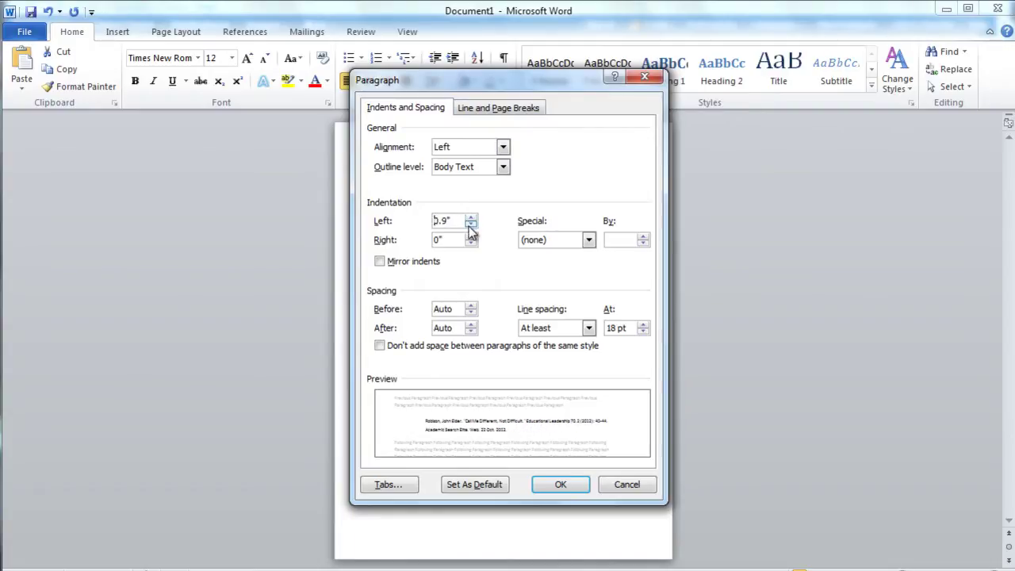
click(471, 225)
click(470, 225)
click(471, 225)
click(470, 225)
click(471, 225)
click(470, 225)
click(471, 225)
click(471, 225)
click(470, 225)
click(471, 225)
Give the citations a 0.5" hanging indent and double line spacing, and apply.
click(590, 238)
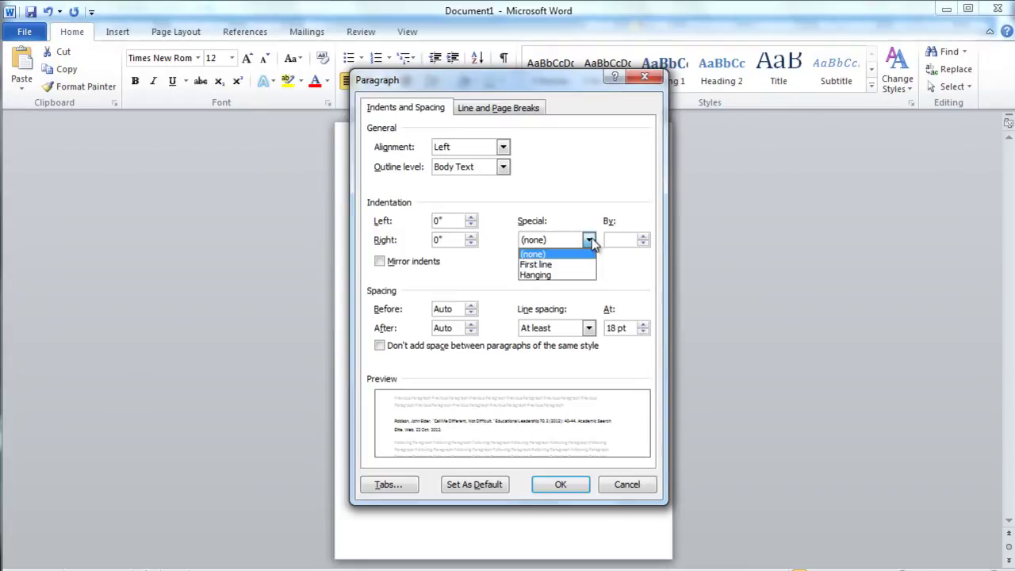
click(563, 275)
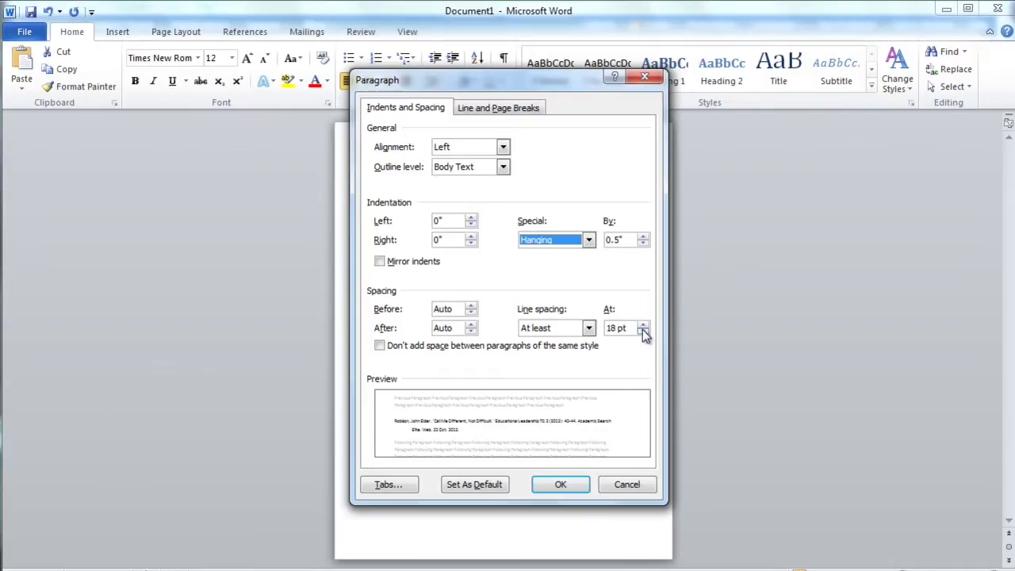
click(589, 327)
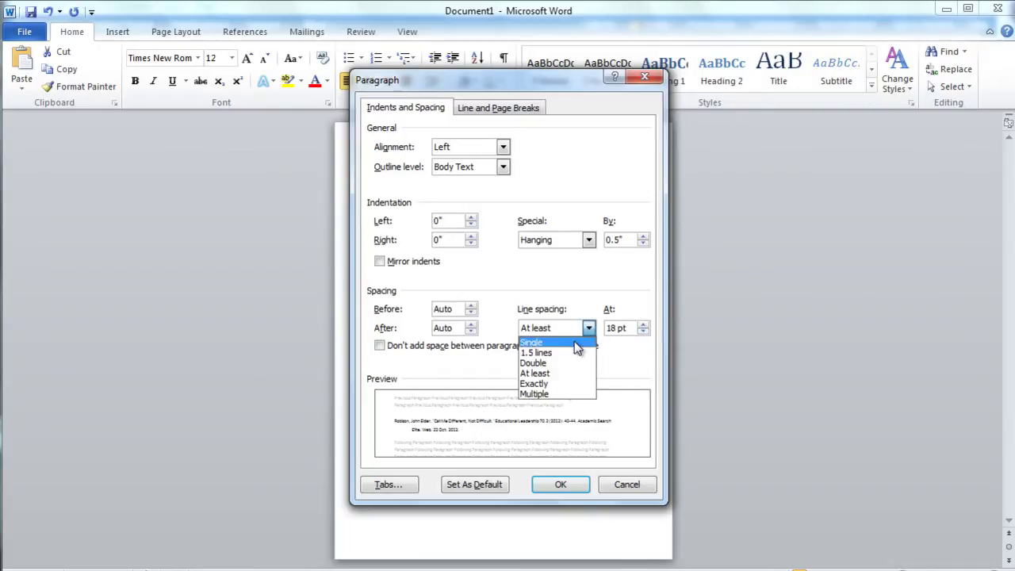
click(559, 363)
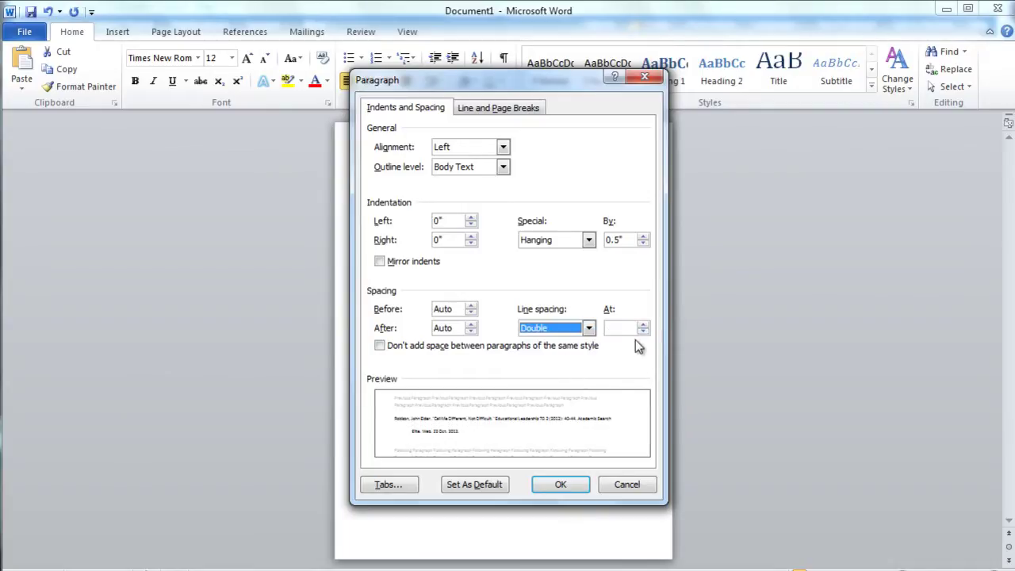
click(560, 484)
Move the Project DATA citation above the "Call Me Different, Not Difficult." citation.
click(529, 274)
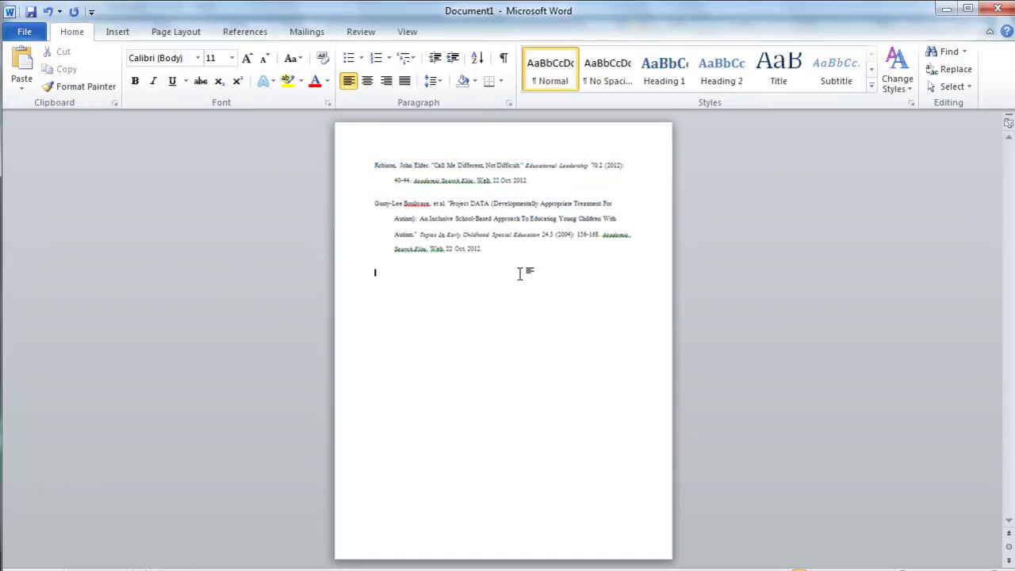
drag(485, 250, 360, 209)
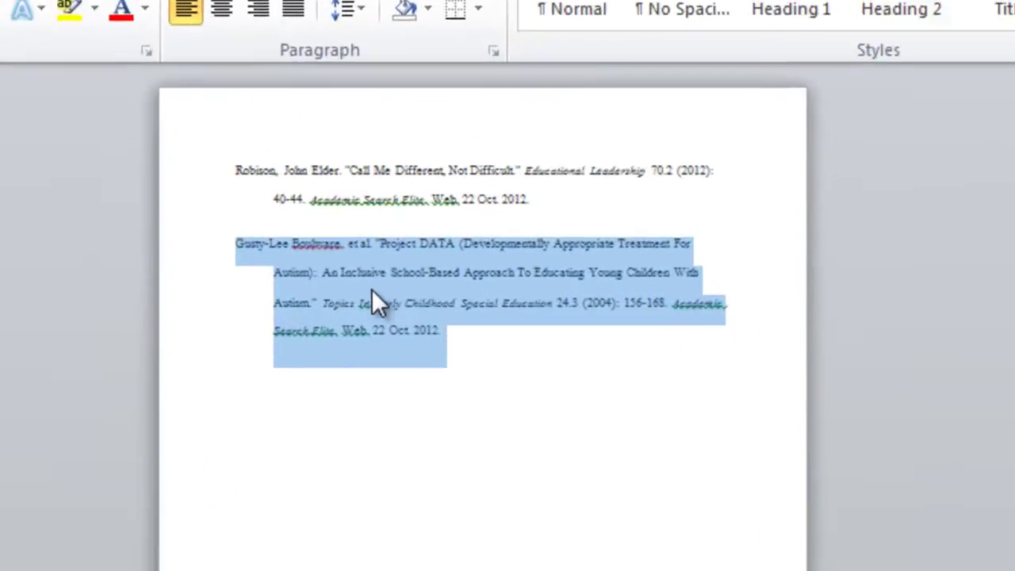
drag(443, 230, 368, 168)
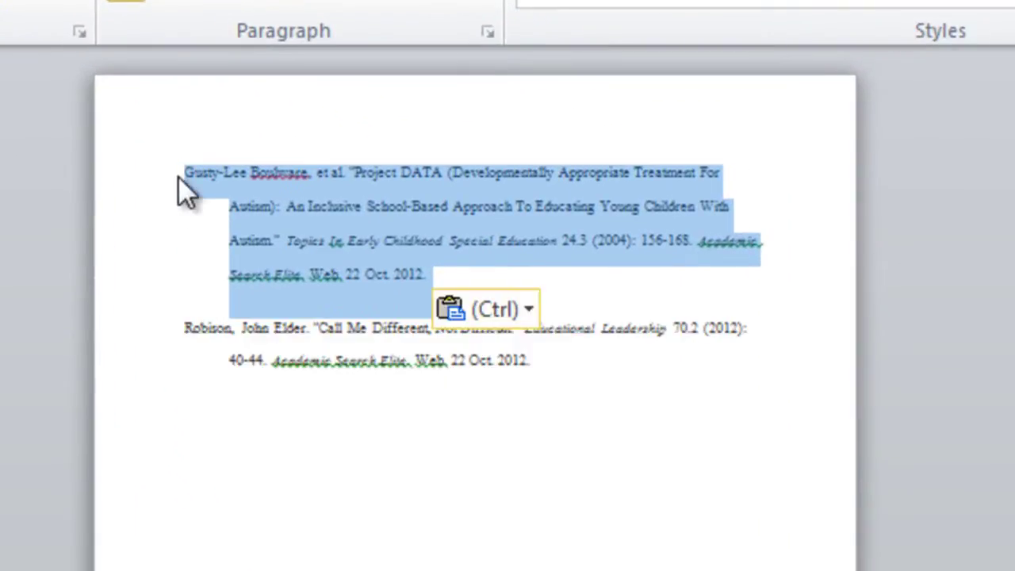
click(488, 309)
click(534, 561)
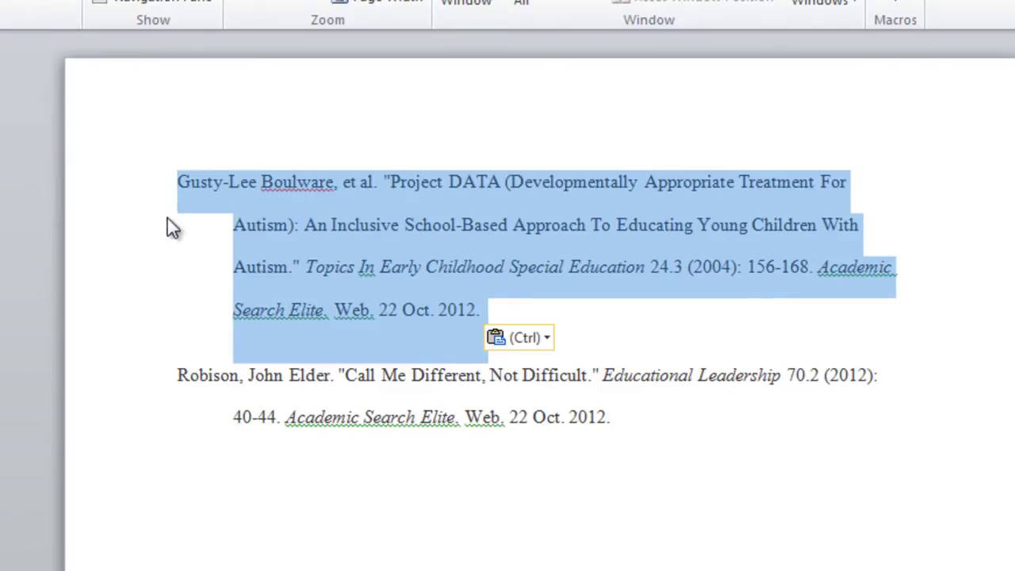
click(167, 219)
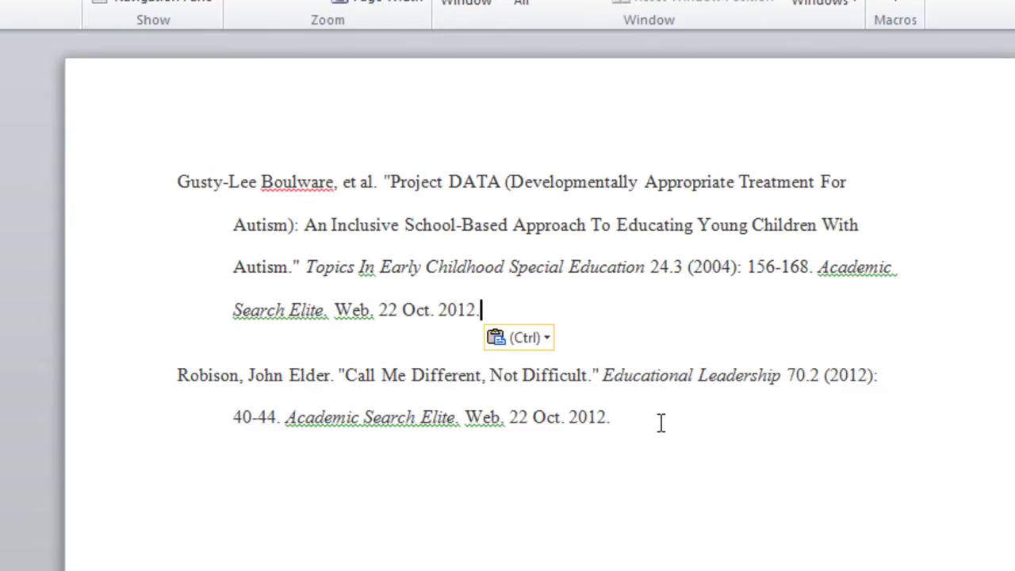
Add a centred 'Works Cited' heading above the citations and remove the trailing empty line.
click(176, 182)
key(Return)
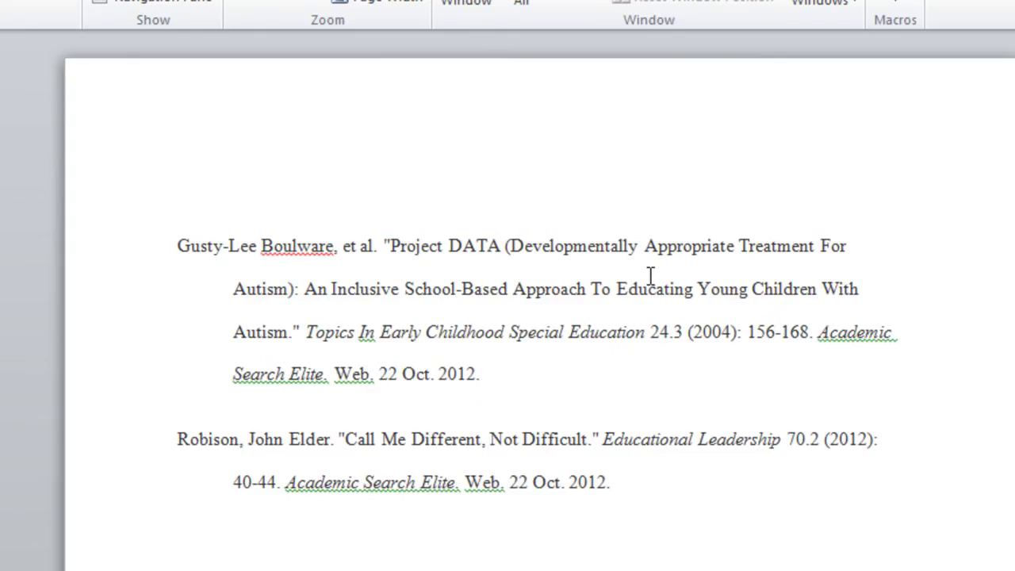
text(Works Cited)
triple_click(190, 176)
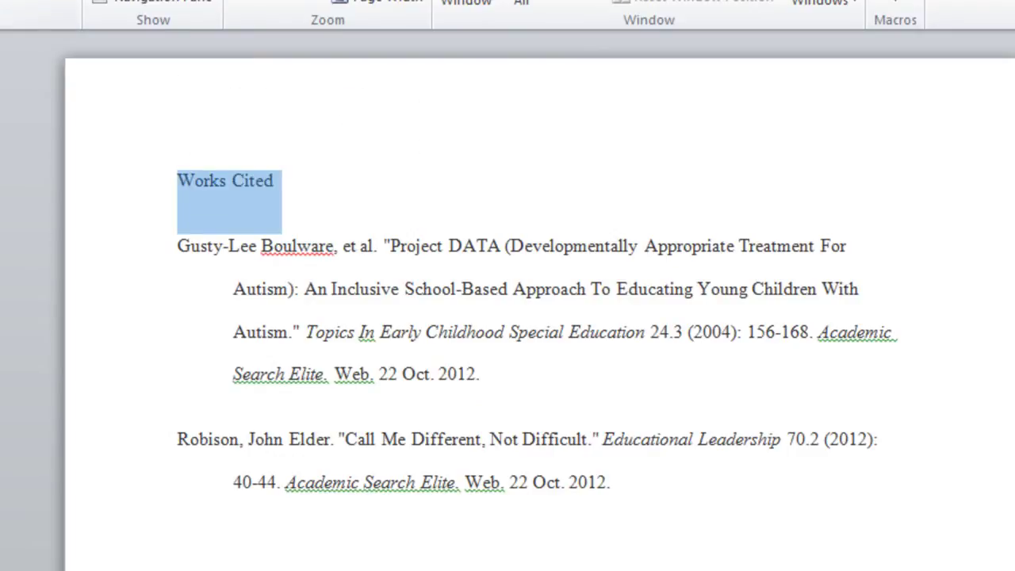
click(159, 0)
click(335, 3)
click(660, 521)
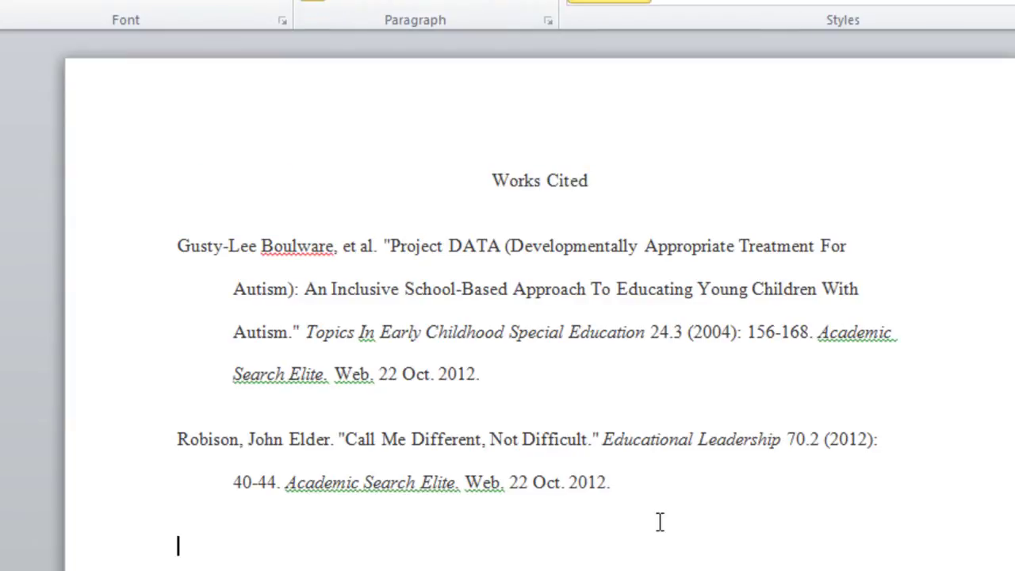
key(BackSpace)
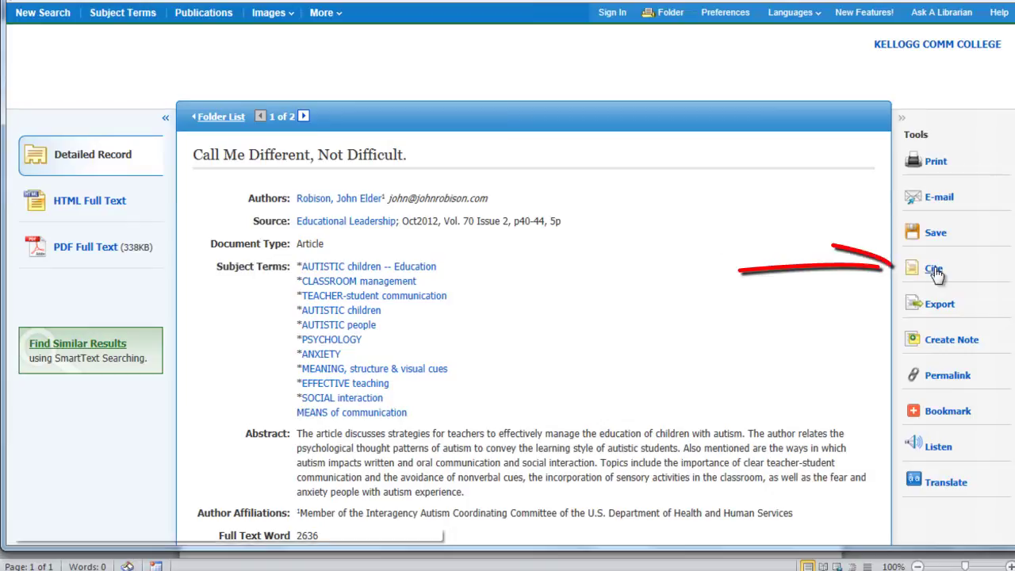
Copy the APA citation for "Call Me Different, Not Difficult." and paste it into the blank Word document.
click(934, 269)
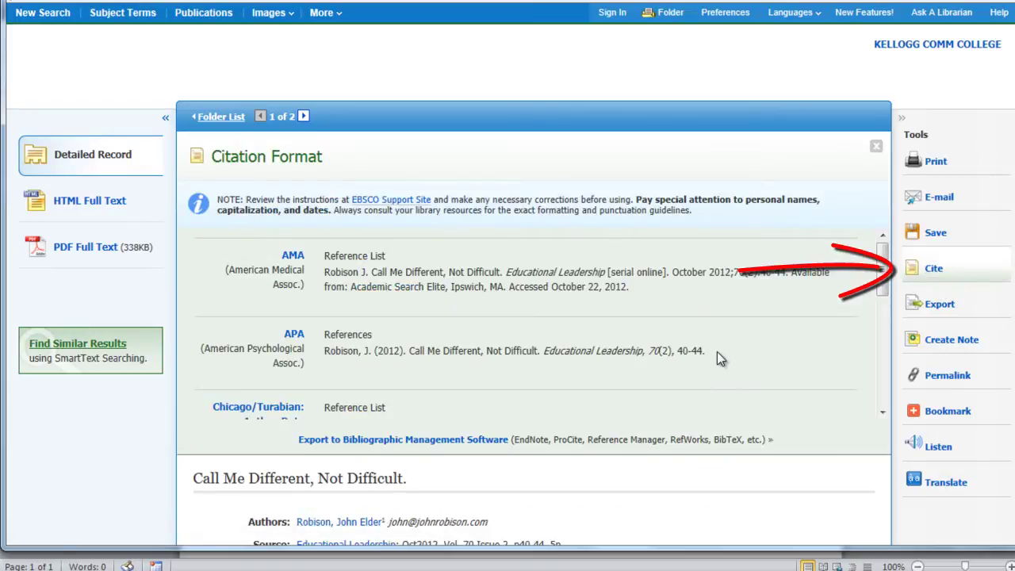
mouse_move(717, 352)
mouse_down()
mouse_move(336, 356)
mouse_move(345, 351)
mouse_up()
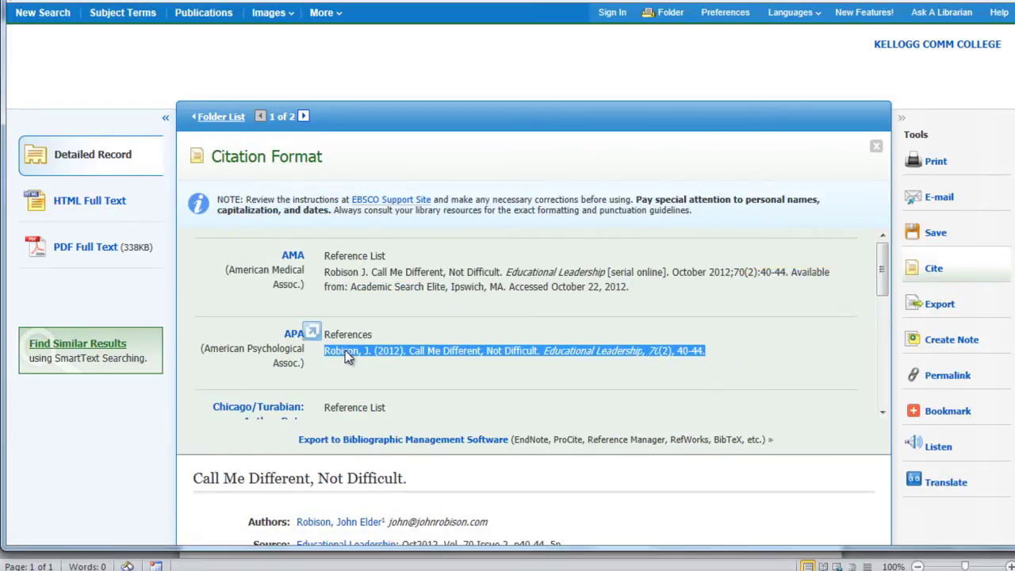
right_click(345, 350)
click(383, 381)
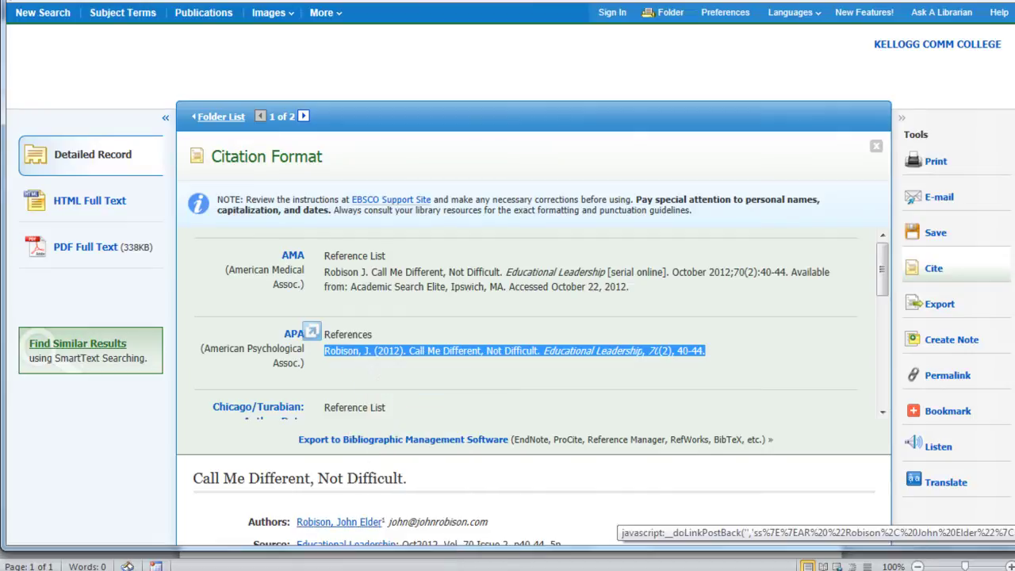
click(437, 543)
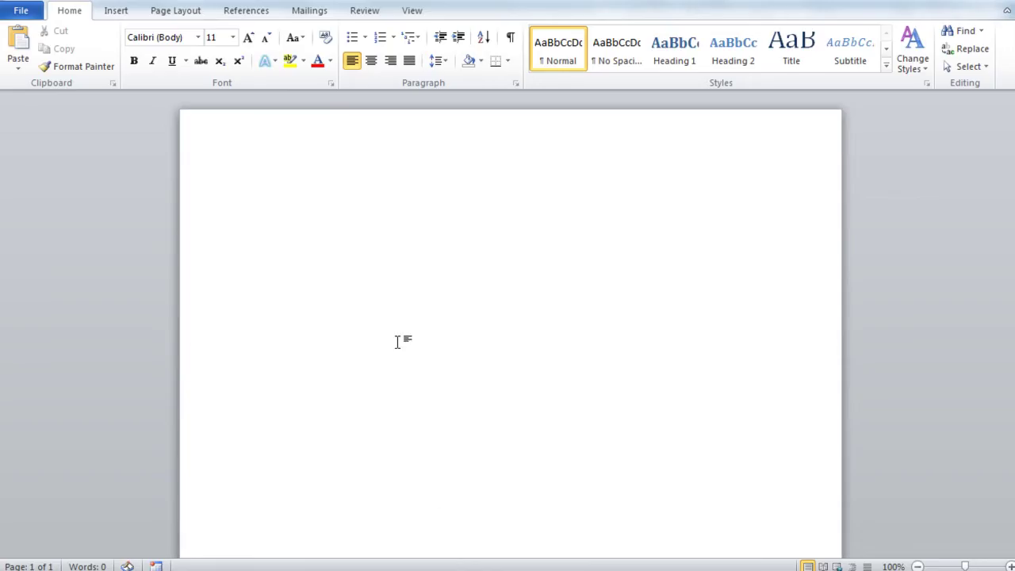
right_click(267, 200)
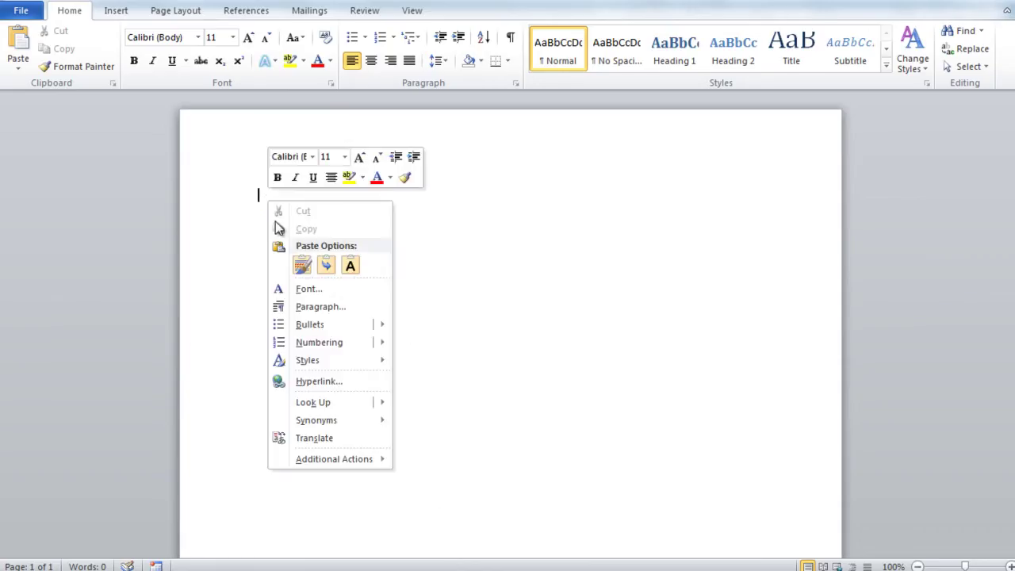
click(301, 265)
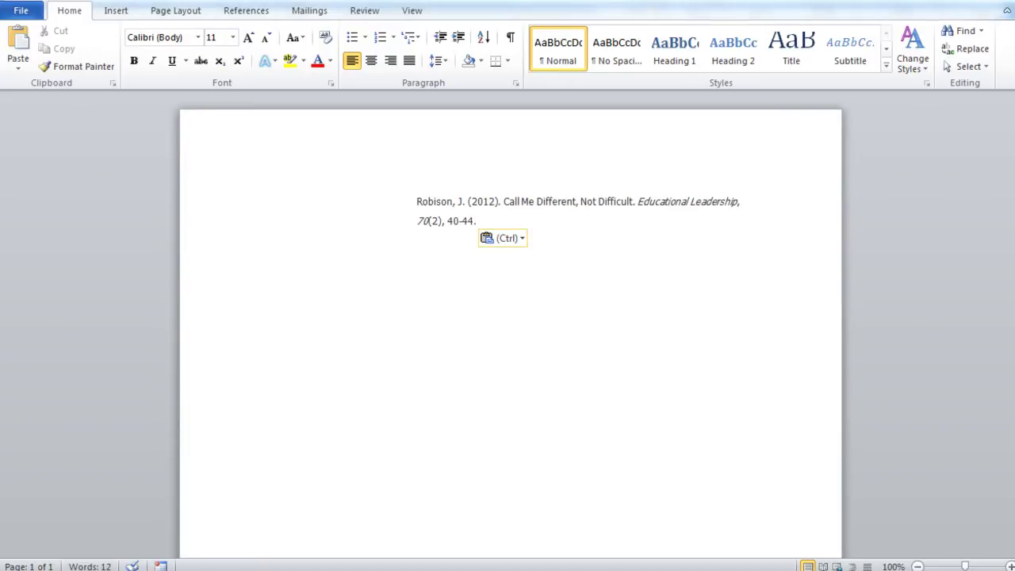
Copy the Project DATA article's APA citation and paste it below the Robison reference.
mouse_move(372, 569)
key(alt+Tab)
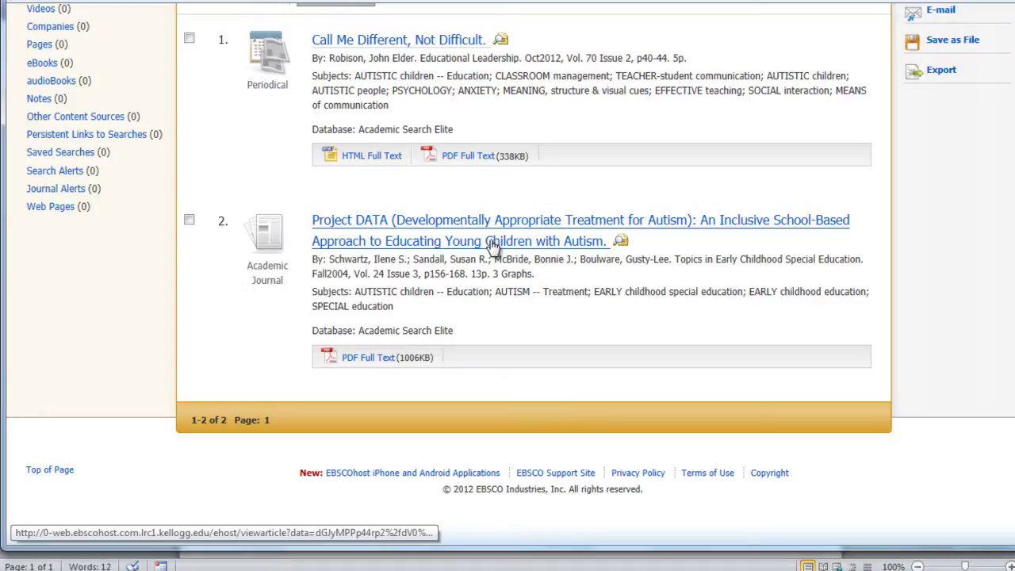
click(490, 241)
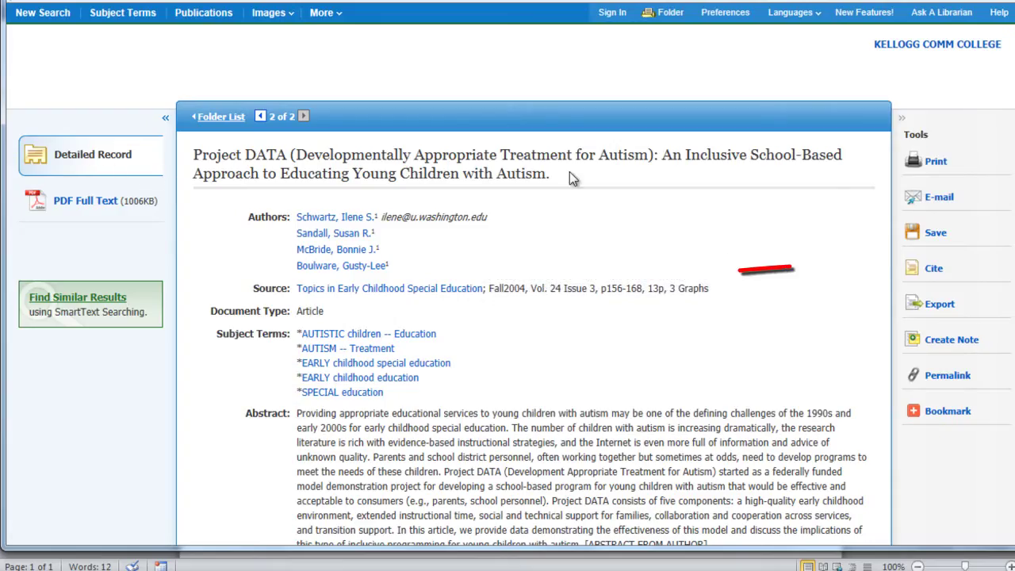
click(932, 271)
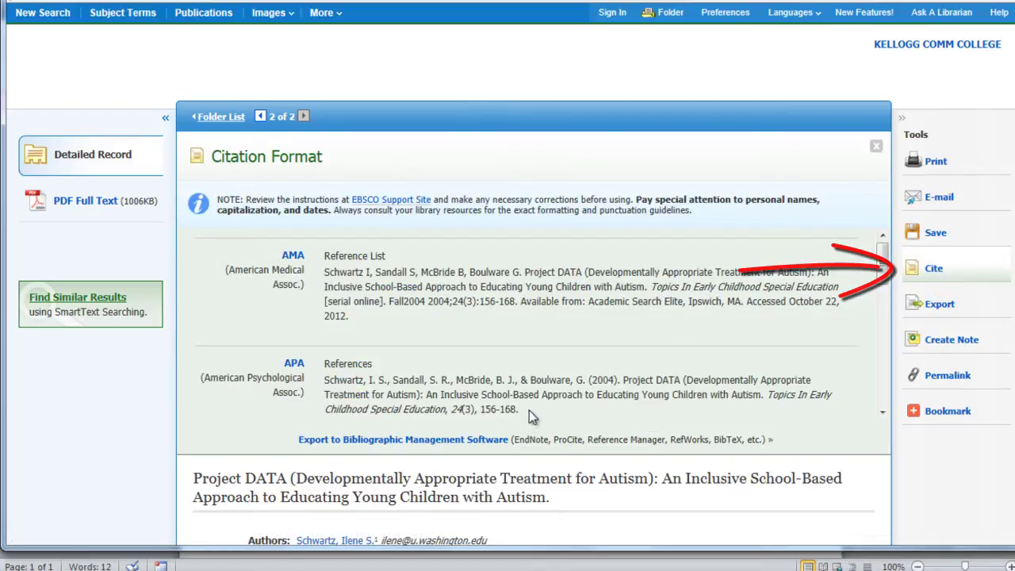
drag(529, 410, 323, 379)
right_click(374, 399)
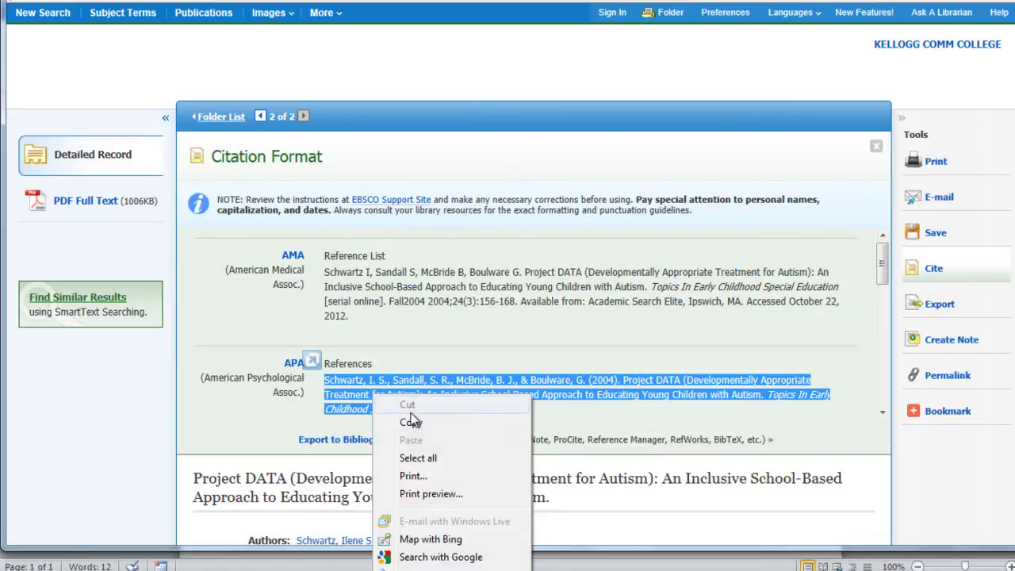
click(416, 421)
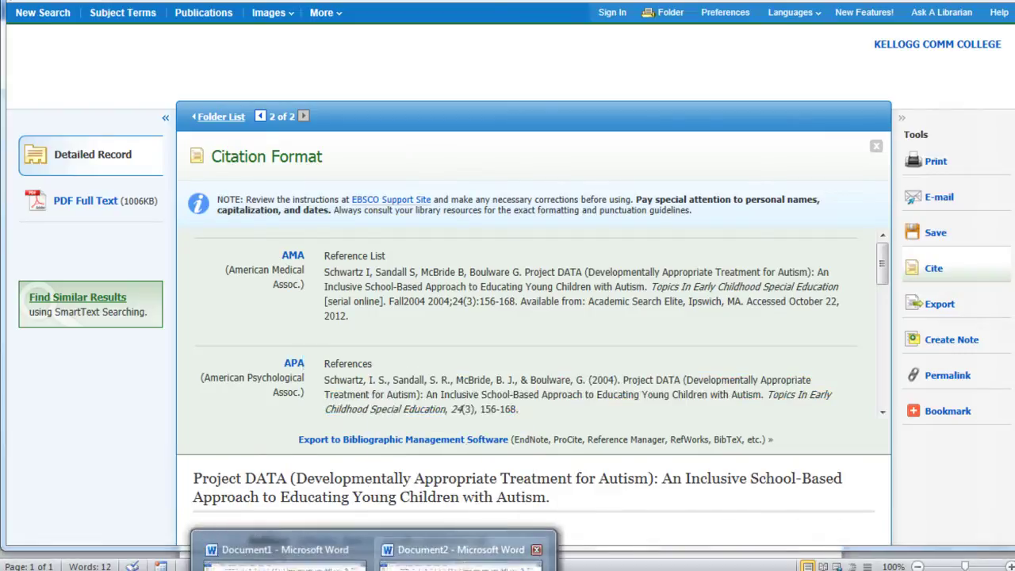
click(423, 537)
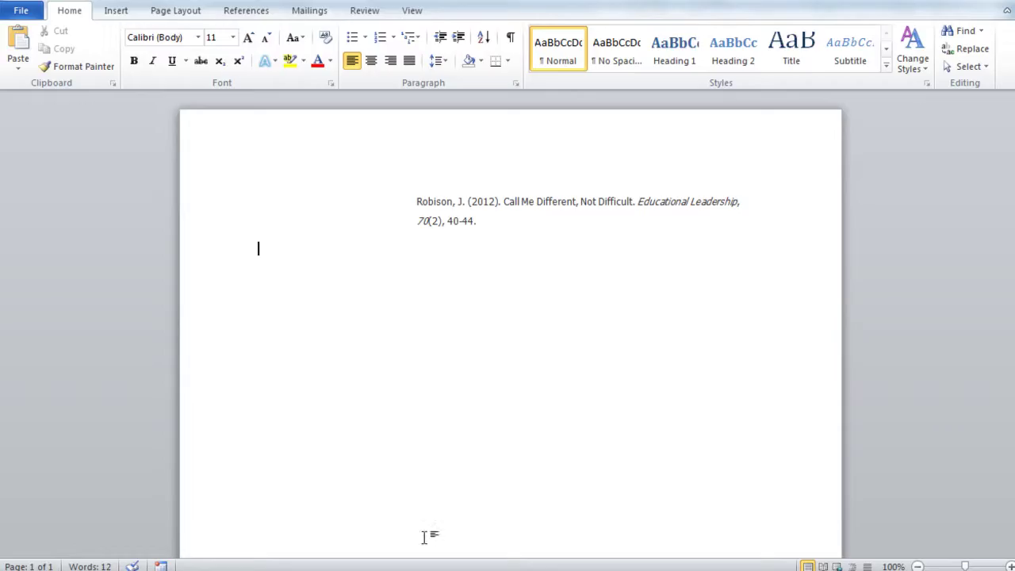
right_click(265, 258)
click(314, 327)
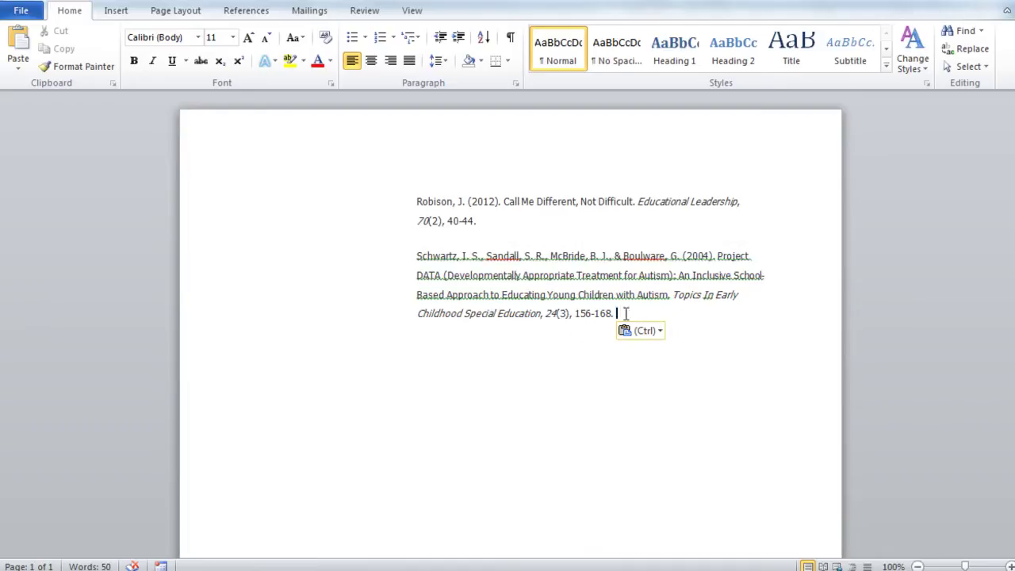
Select both APA references and set them to Times New Roman, 12 point.
drag(627, 317, 404, 204)
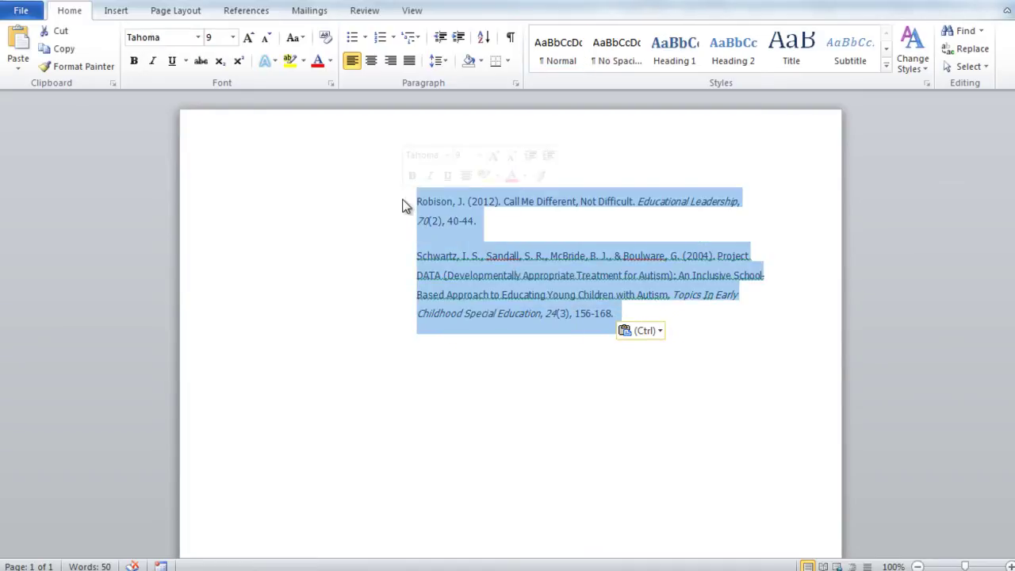
click(198, 36)
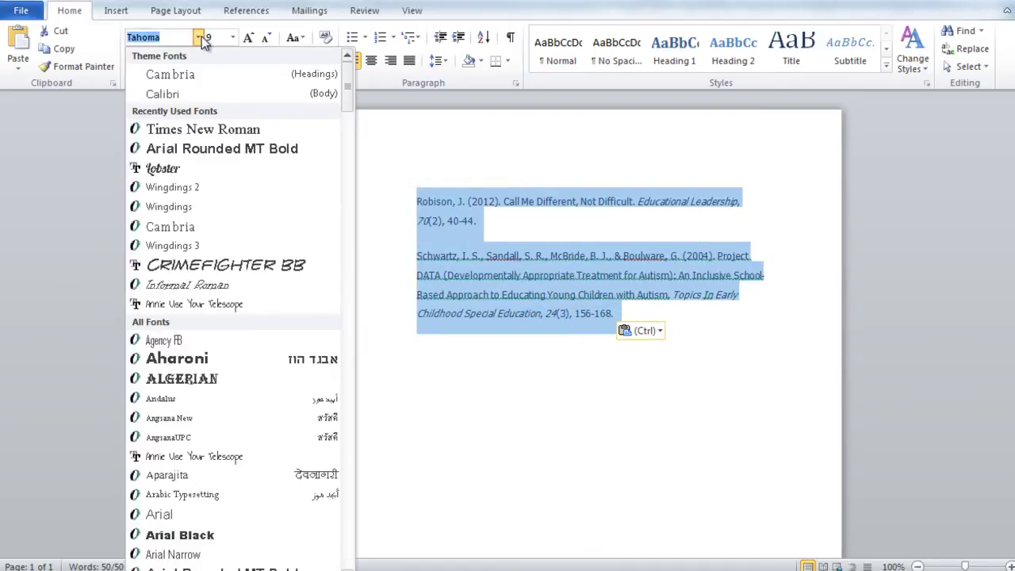
click(209, 129)
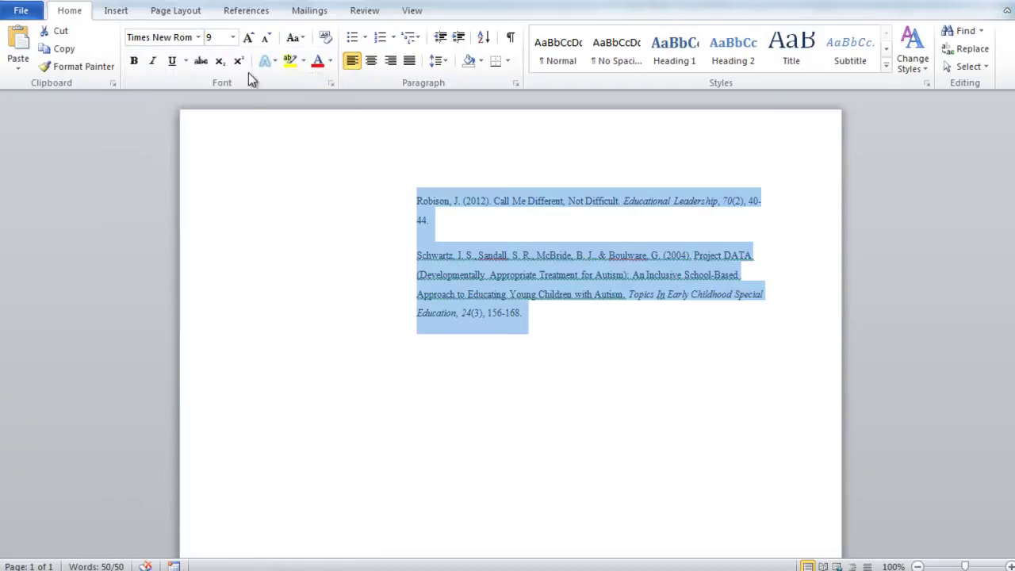
click(233, 36)
click(212, 110)
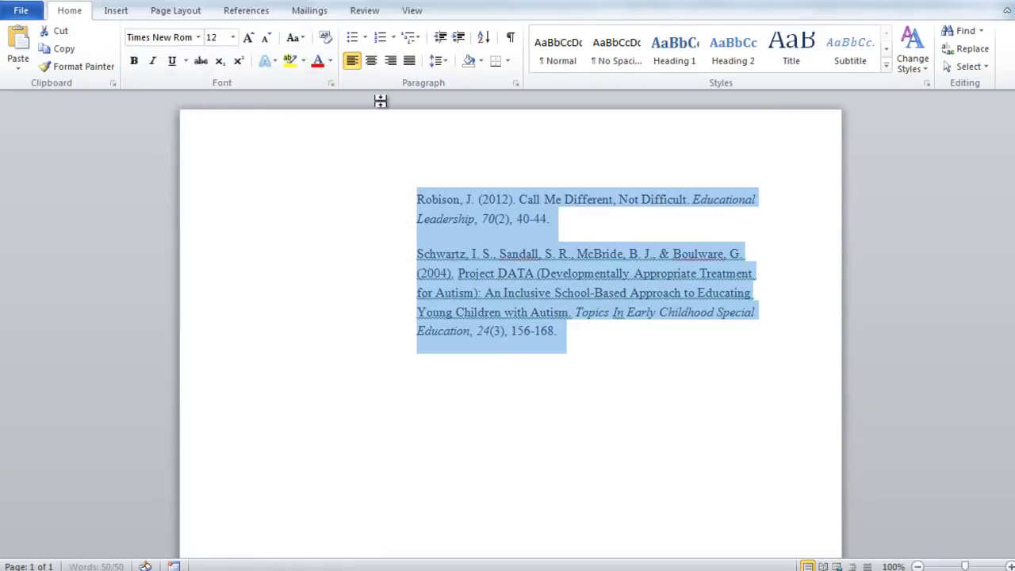
In the Paragraph settings, lower the references' left indent to 0".
click(515, 84)
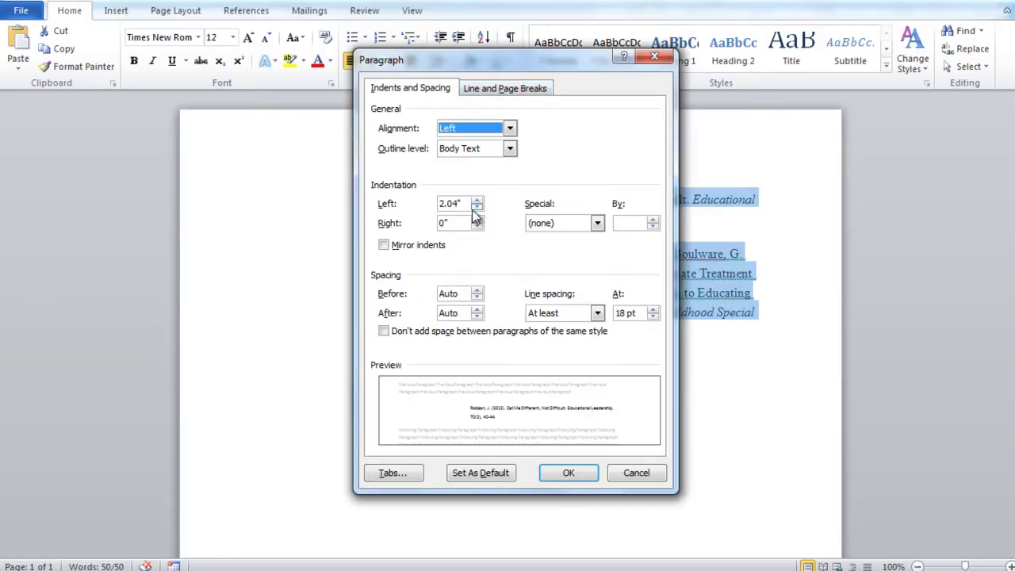
click(477, 208)
click(476, 208)
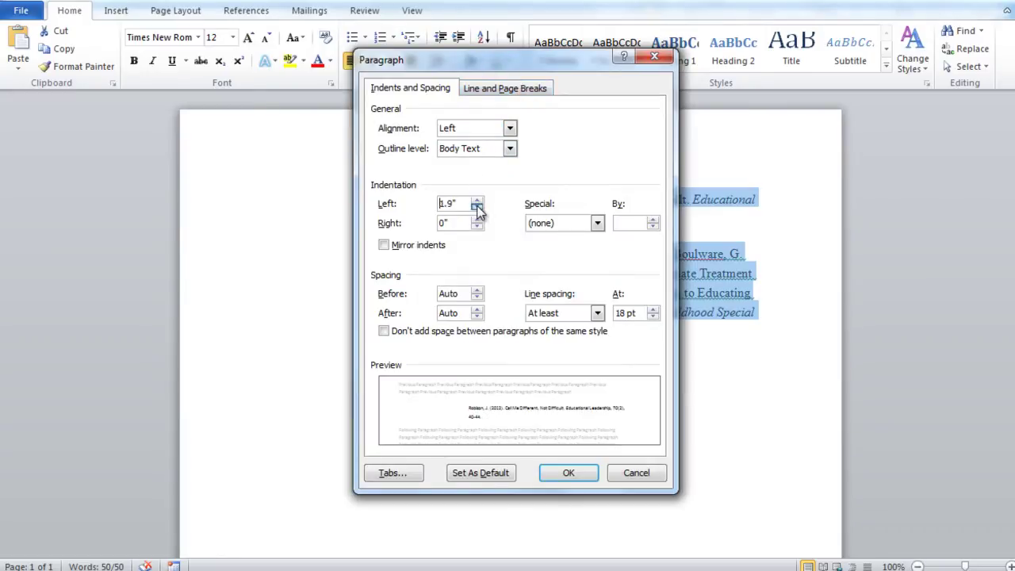
click(477, 208)
click(477, 208)
click(476, 208)
click(476, 208)
click(476, 208)
click(476, 208)
click(476, 207)
click(476, 207)
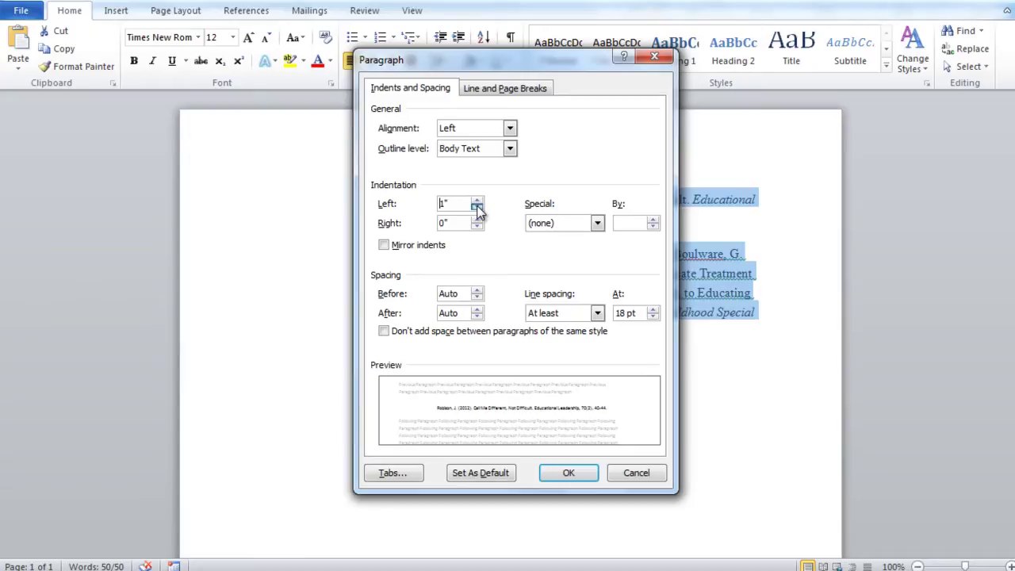
click(476, 208)
click(476, 208)
click(477, 208)
click(476, 208)
click(477, 207)
click(476, 208)
click(476, 208)
click(476, 208)
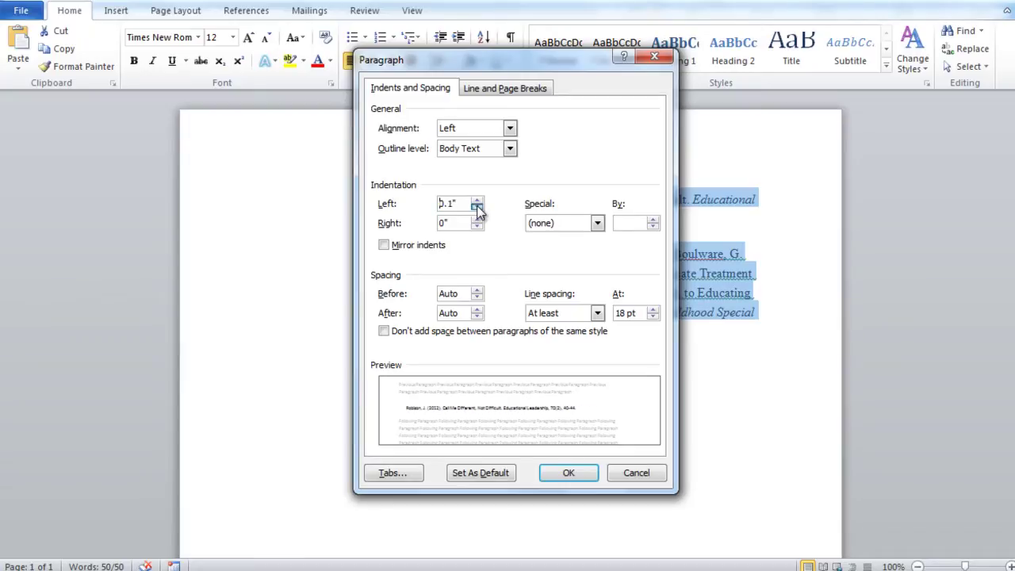
click(476, 207)
click(476, 208)
Give the references a 0.5" hanging indent and double line spacing, and apply.
click(599, 230)
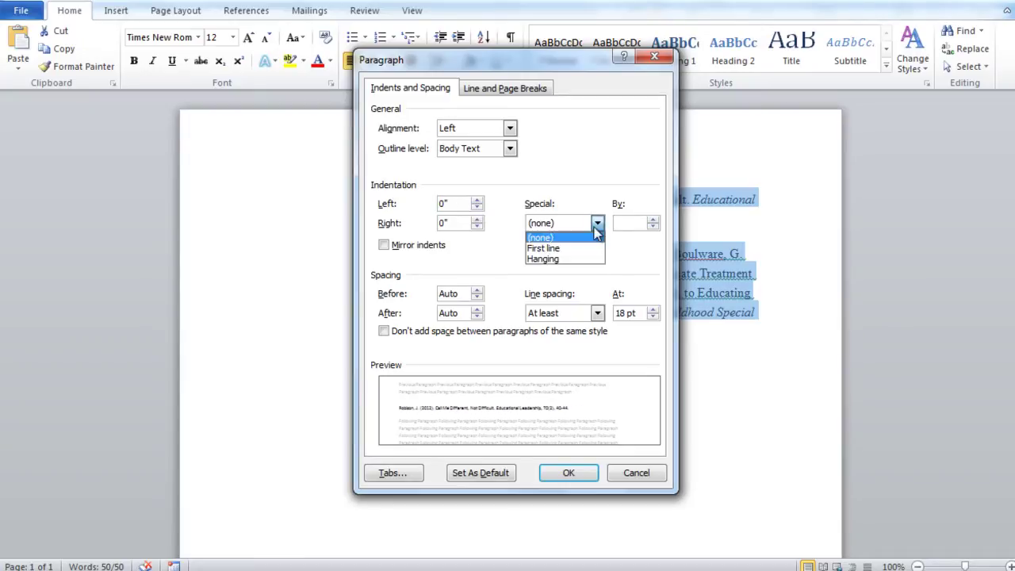
click(575, 254)
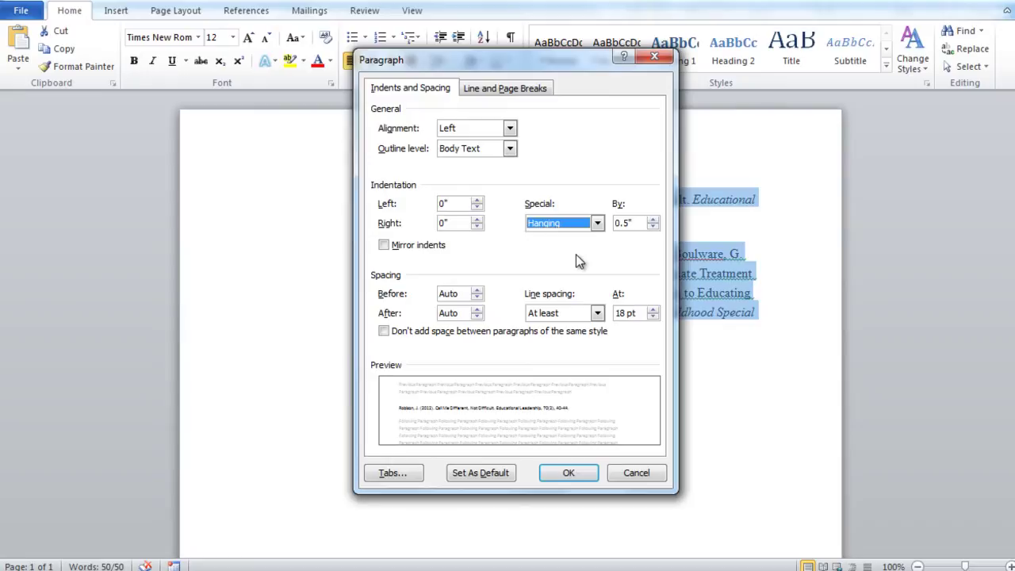
click(597, 313)
click(572, 349)
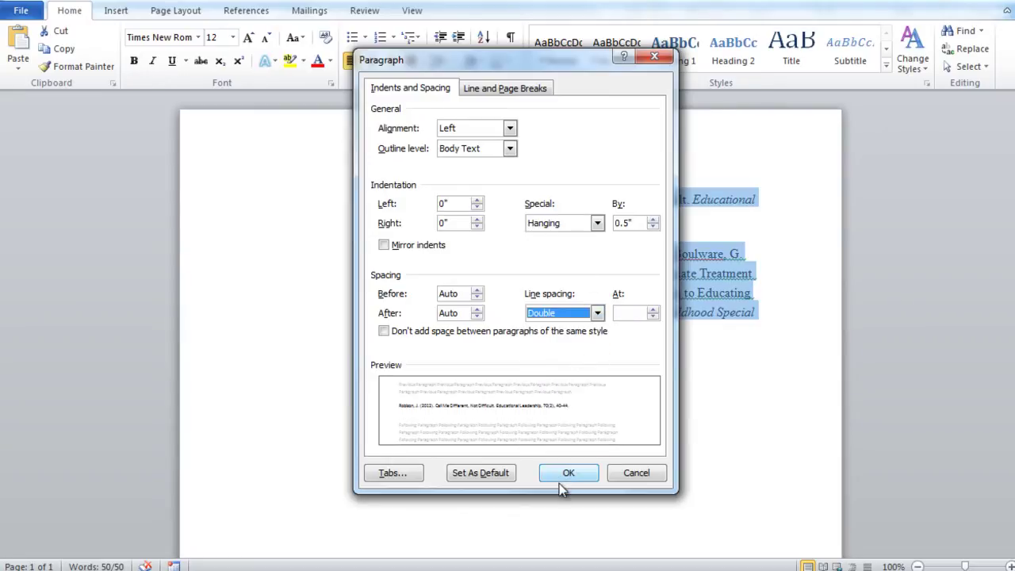
click(564, 473)
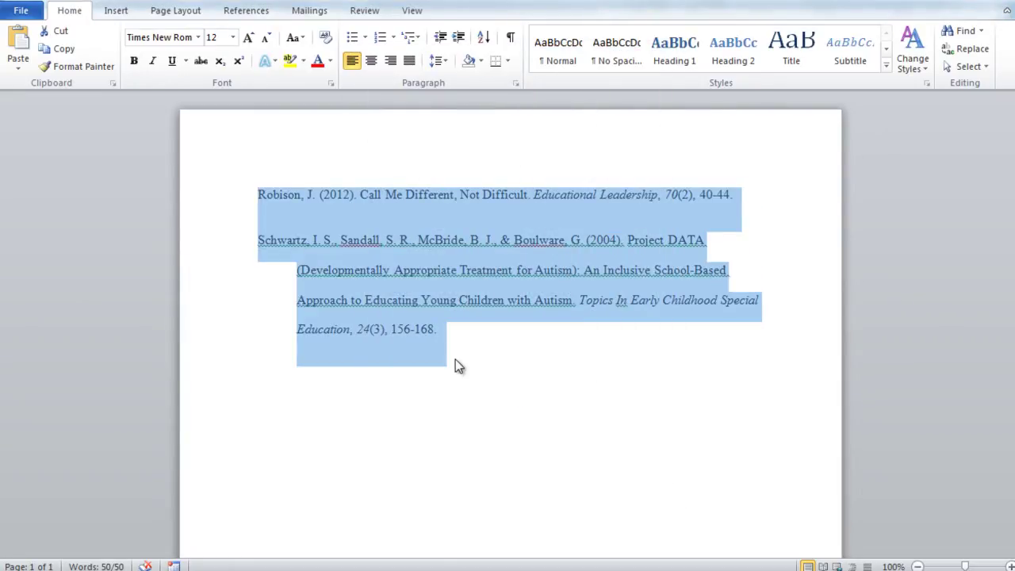
Add a centred 'References' heading on a new line above the first APA reference.
click(444, 337)
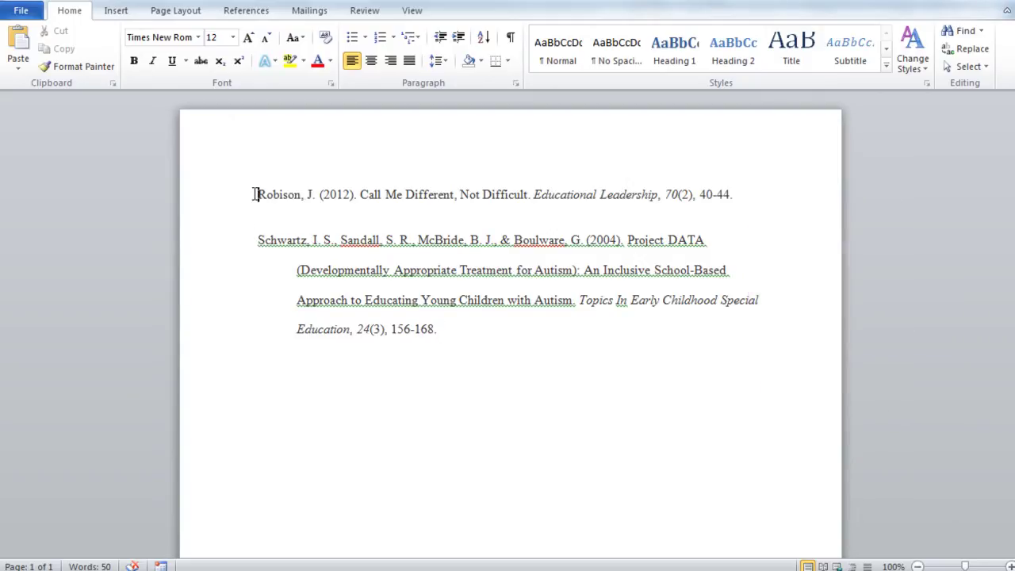
key(Return)
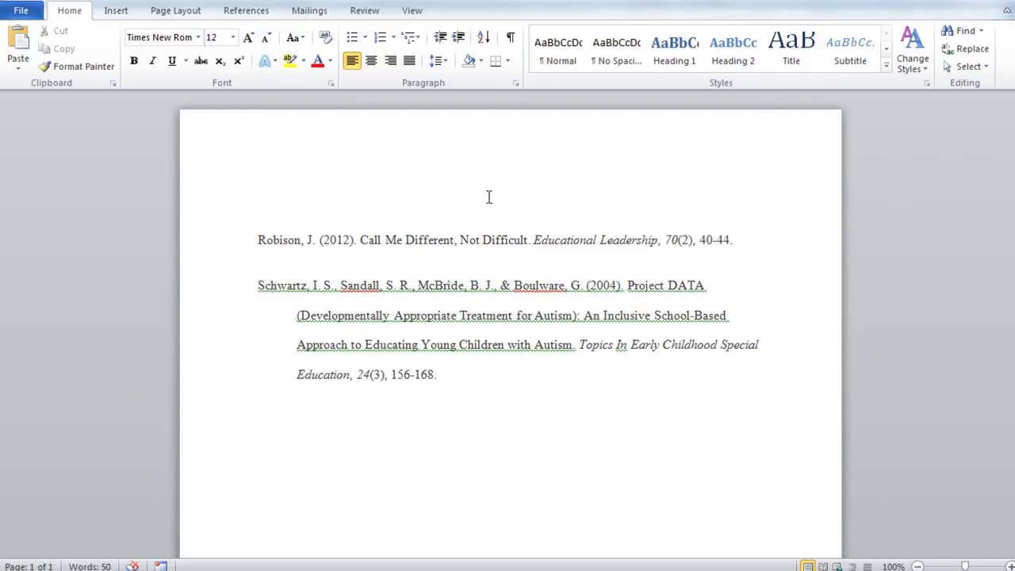
text(References)
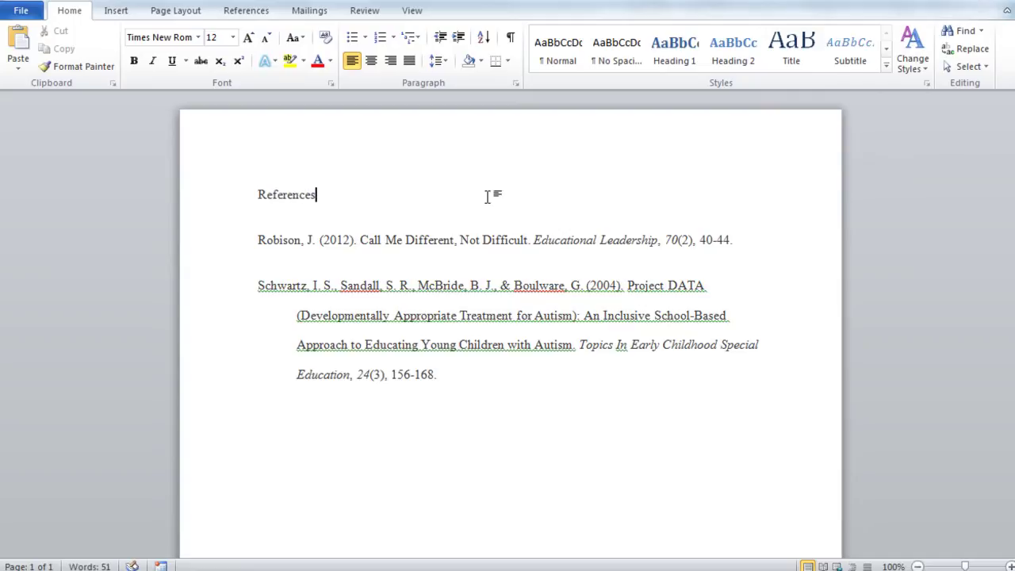
drag(356, 191, 262, 190)
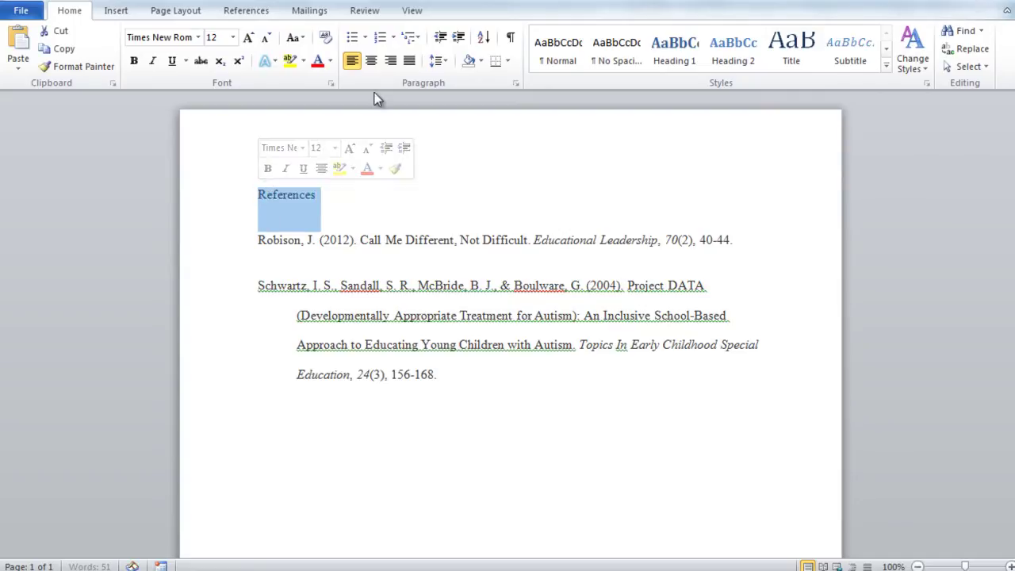
click(370, 61)
click(591, 446)
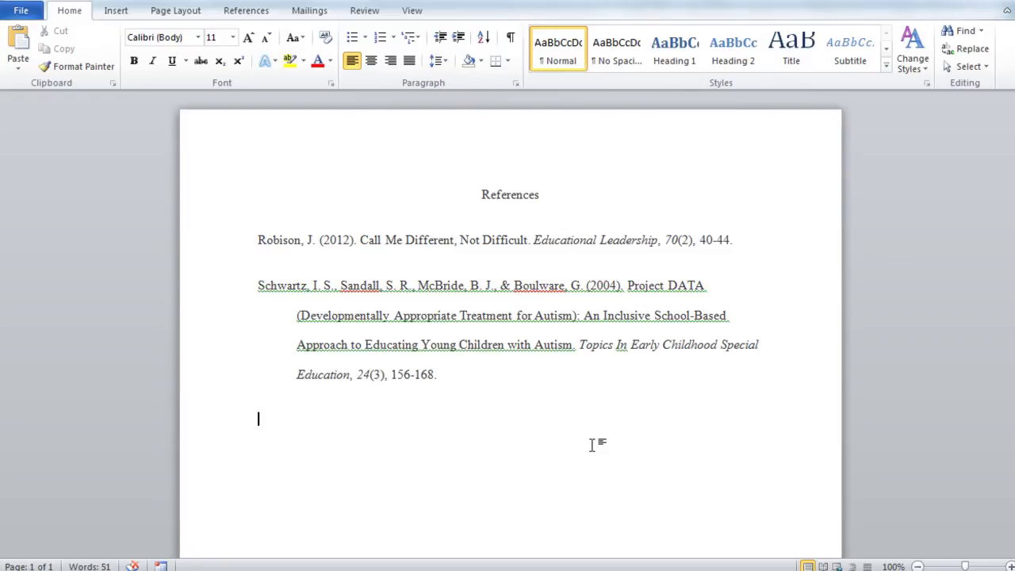
Switch between the Works Cited and References documents to compare them, ending on Works Cited.
click(468, 561)
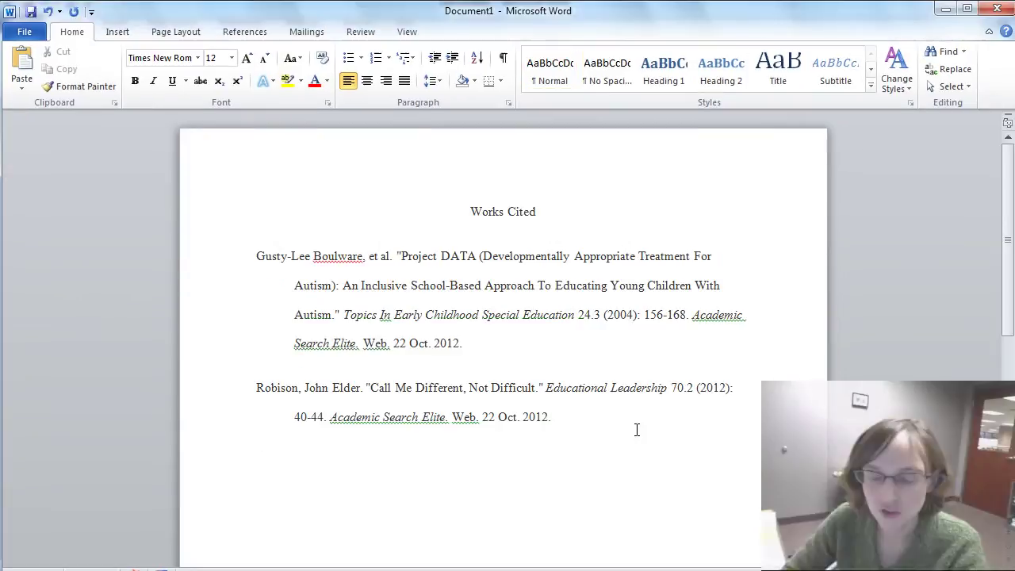
click(433, 560)
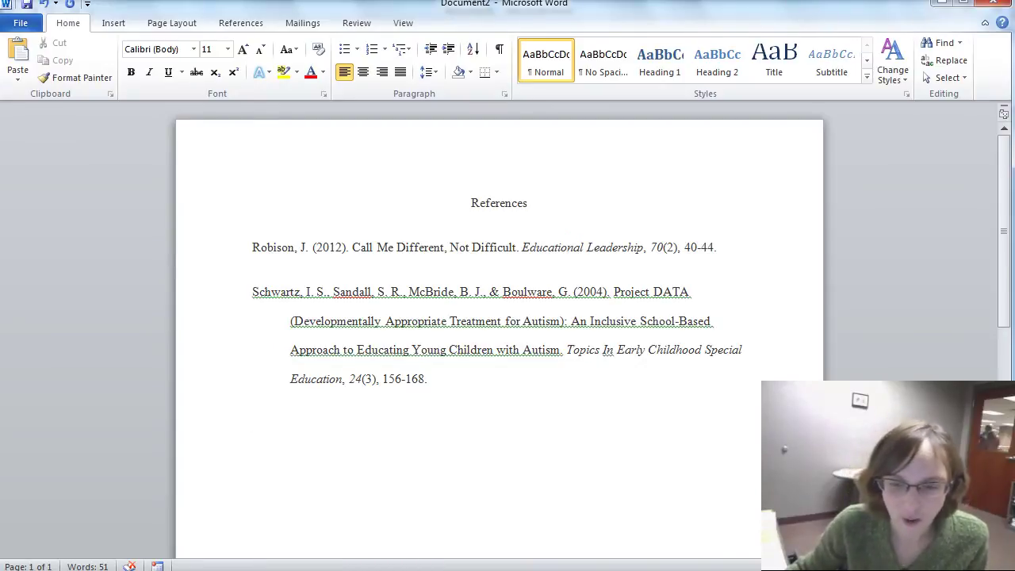
click(269, 552)
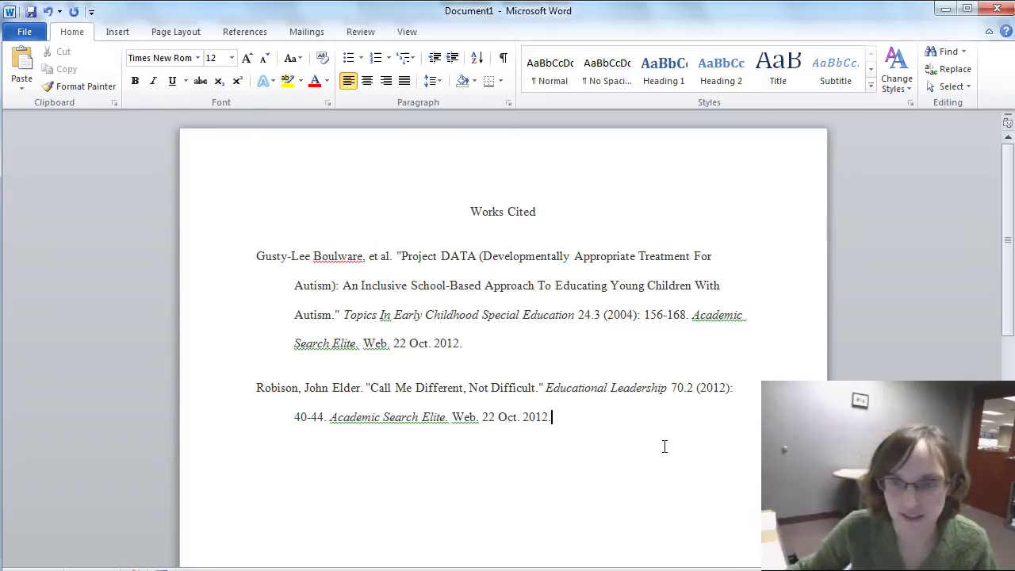
key(alt+Tab)
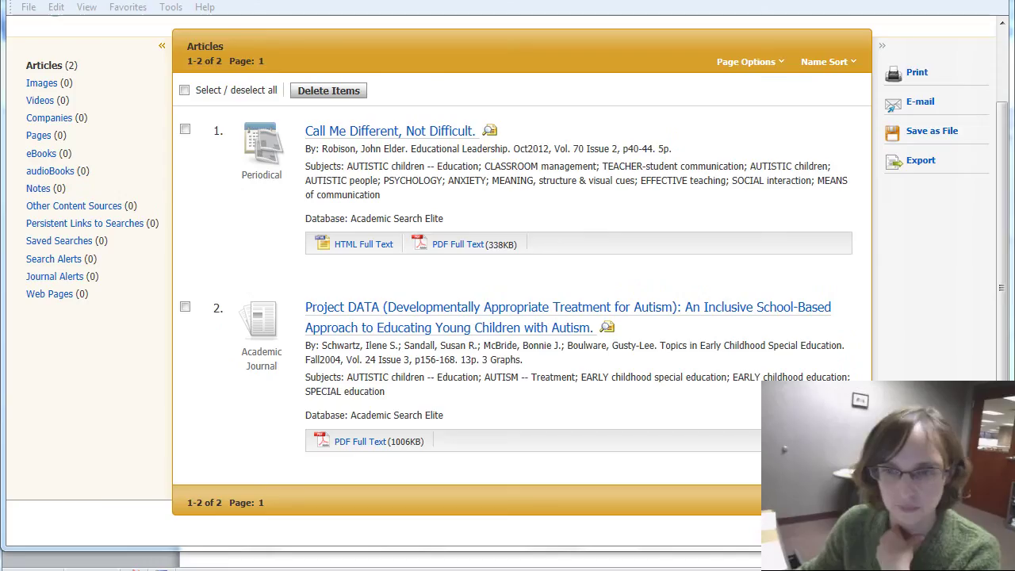